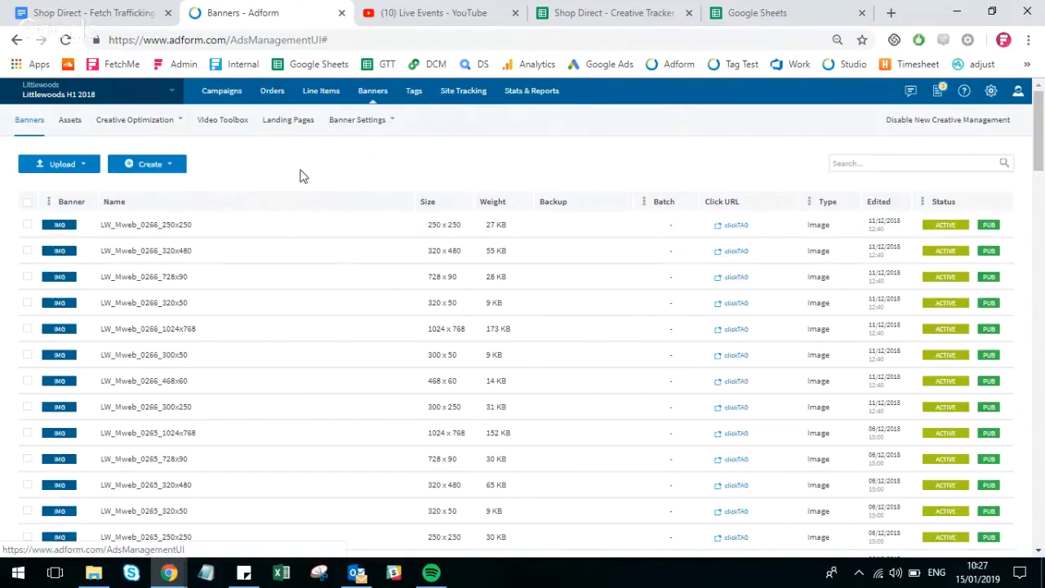
- Check the client, campaign and order selected for the banner list
{"action": "left_click", "coordinate": [72, 163]}
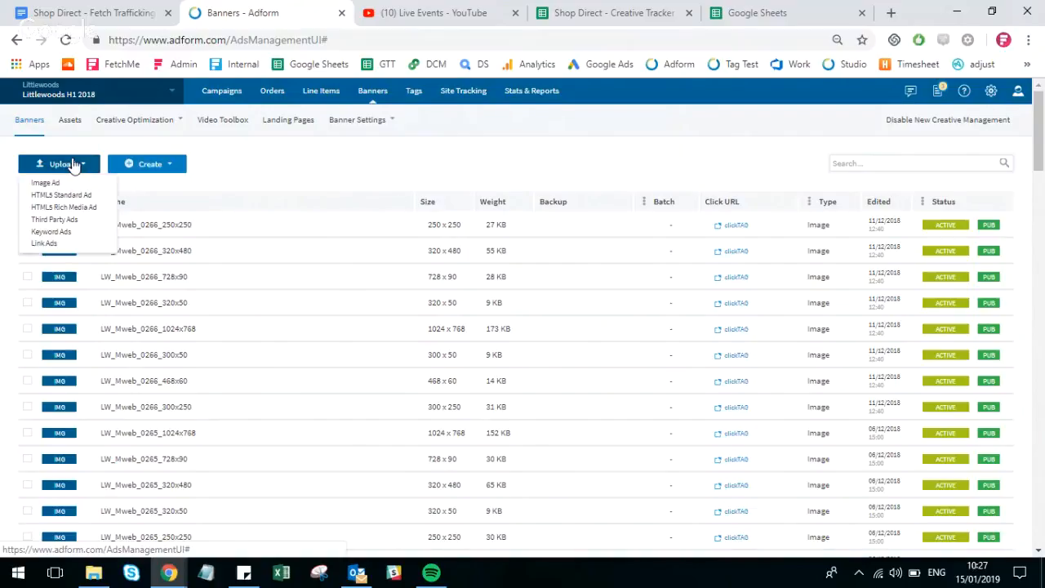
{"action": "left_click", "coordinate": [144, 96]}
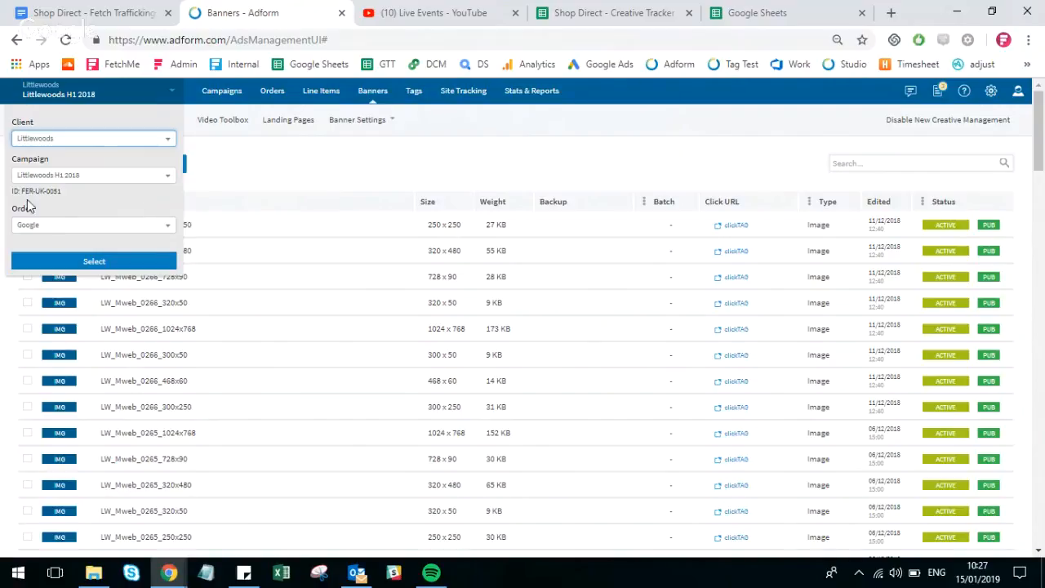
{"action": "left_click", "coordinate": [292, 166]}
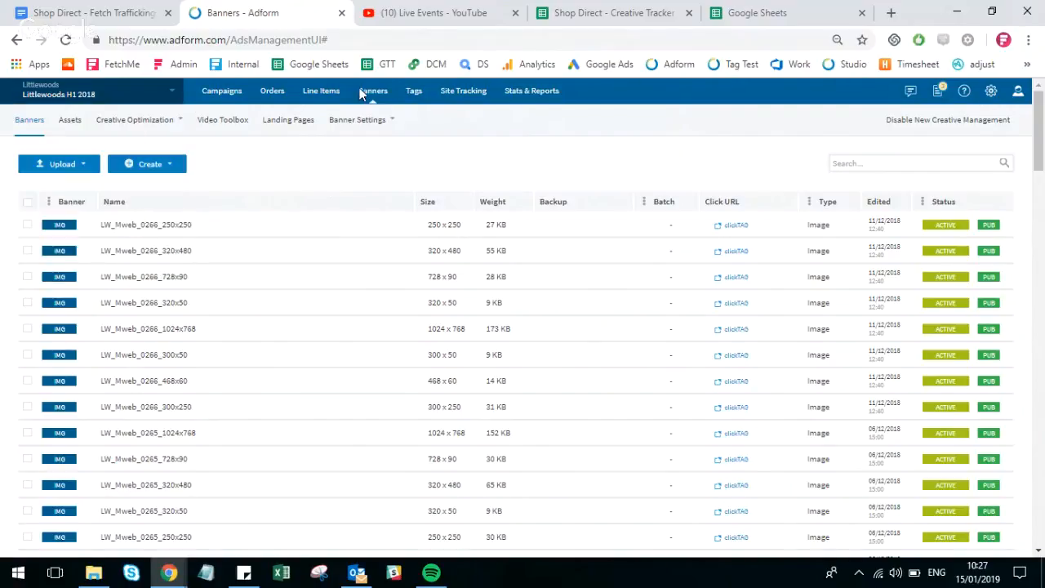
- Start an Image Ad upload and browse the computer for the banner files
{"action": "left_click", "coordinate": [65, 173]}
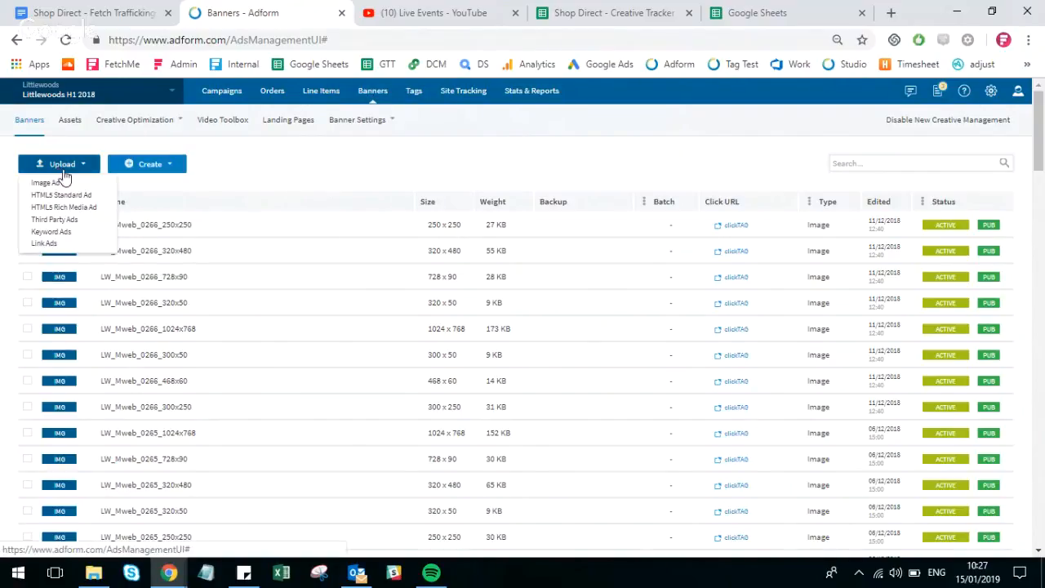
{"action": "left_click", "coordinate": [66, 184]}
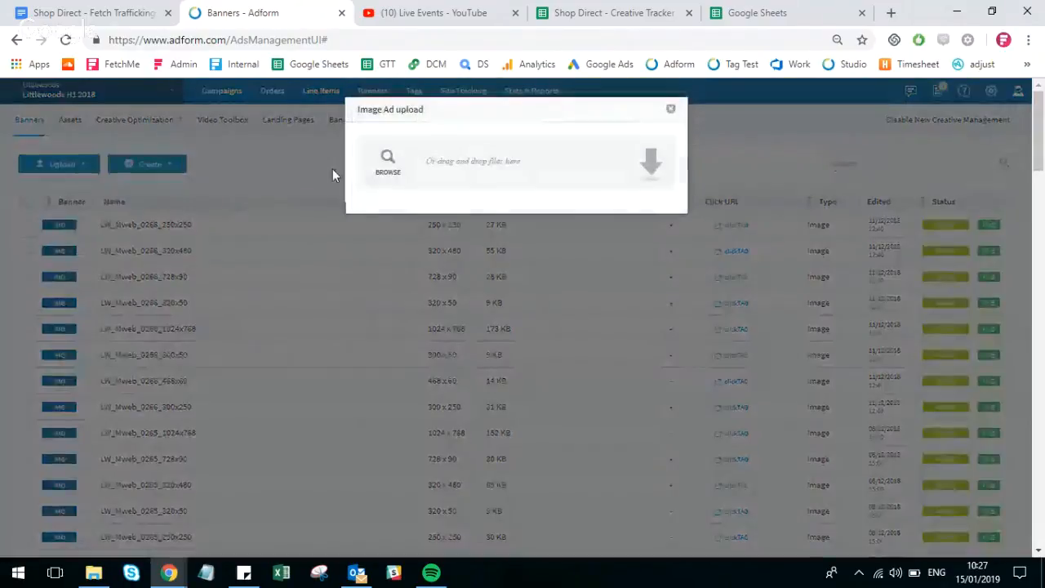
{"action": "left_click", "coordinate": [388, 162]}
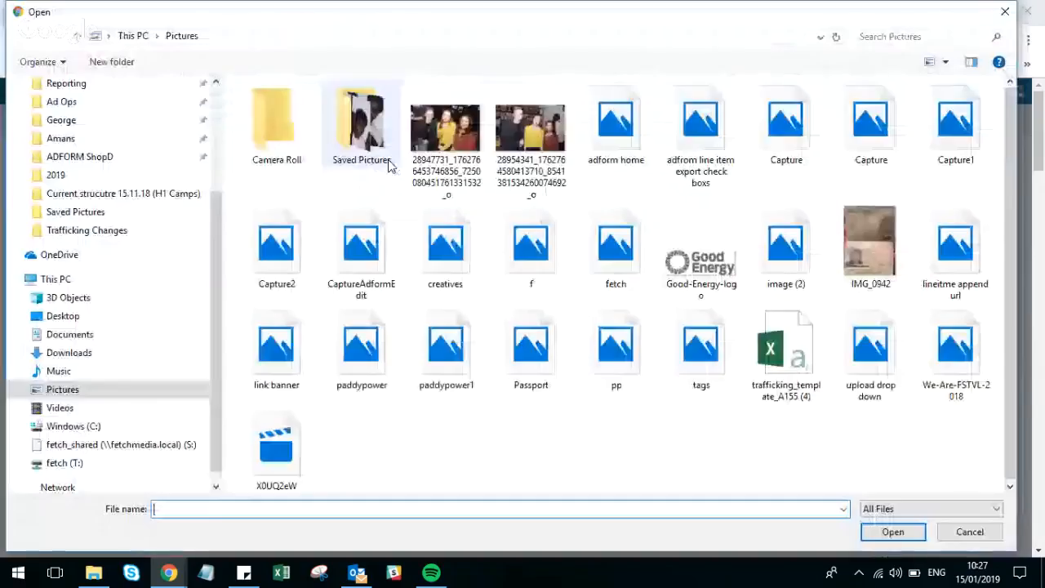
- Go to the folder Ad Ops > ShopD > ShopD Creatives > 2018 > December > LW_Mweb_0226
{"action": "left_click", "coordinate": [62, 102]}
{"action": "scroll", "coordinate": [277, 347], "scroll_direction": "down", "scroll_amount": 8}
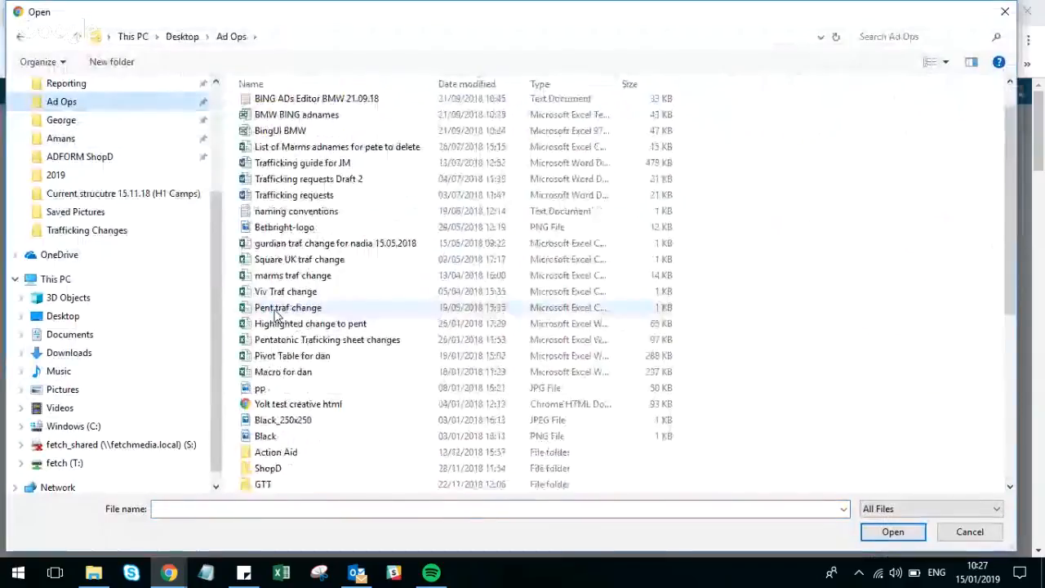
{"action": "scroll", "coordinate": [278, 347], "scroll_direction": "up", "scroll_amount": 1}
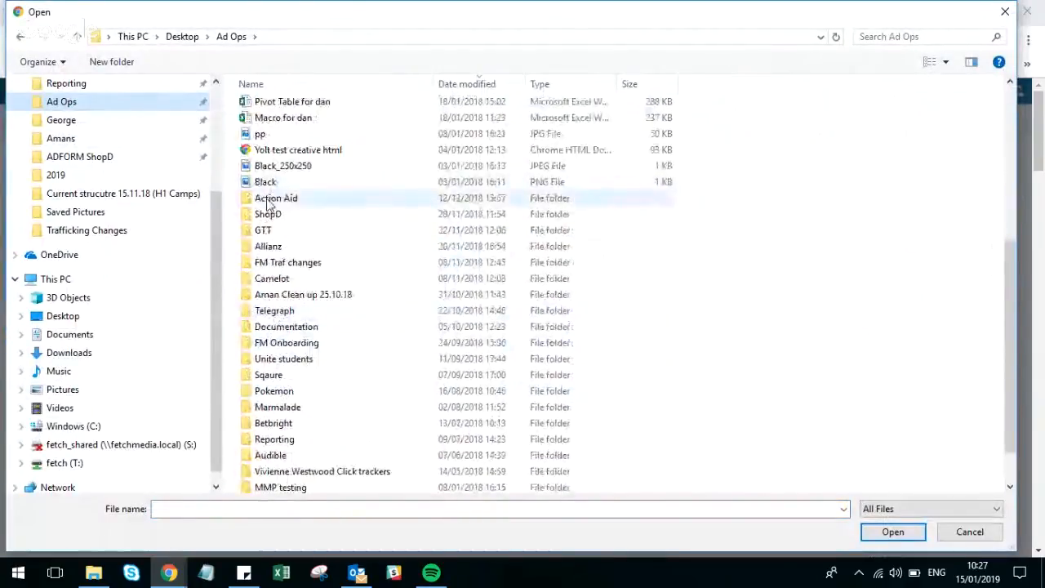
{"action": "double_click", "coordinate": [269, 218]}
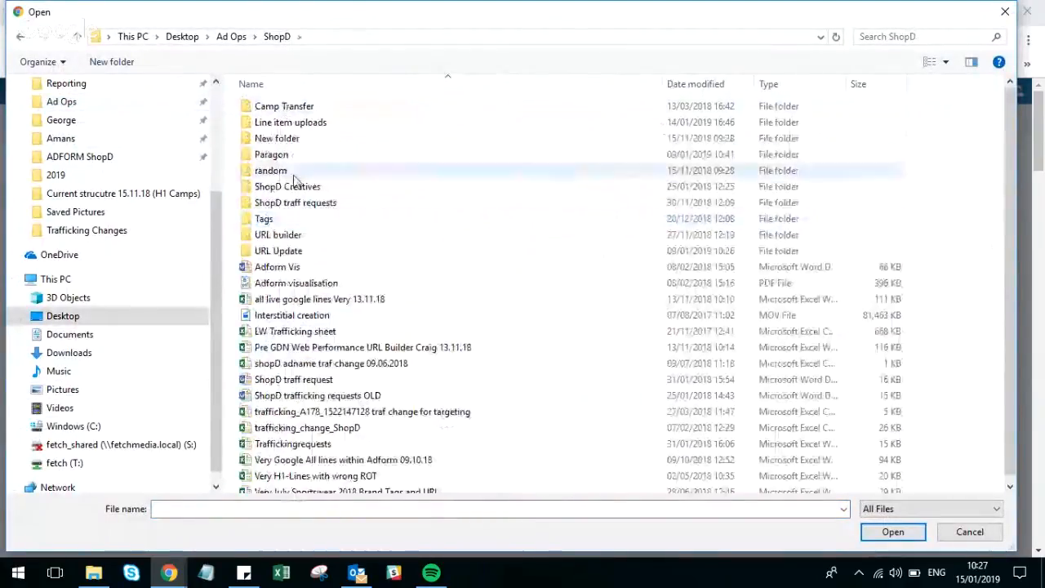
{"action": "double_click", "coordinate": [288, 187]}
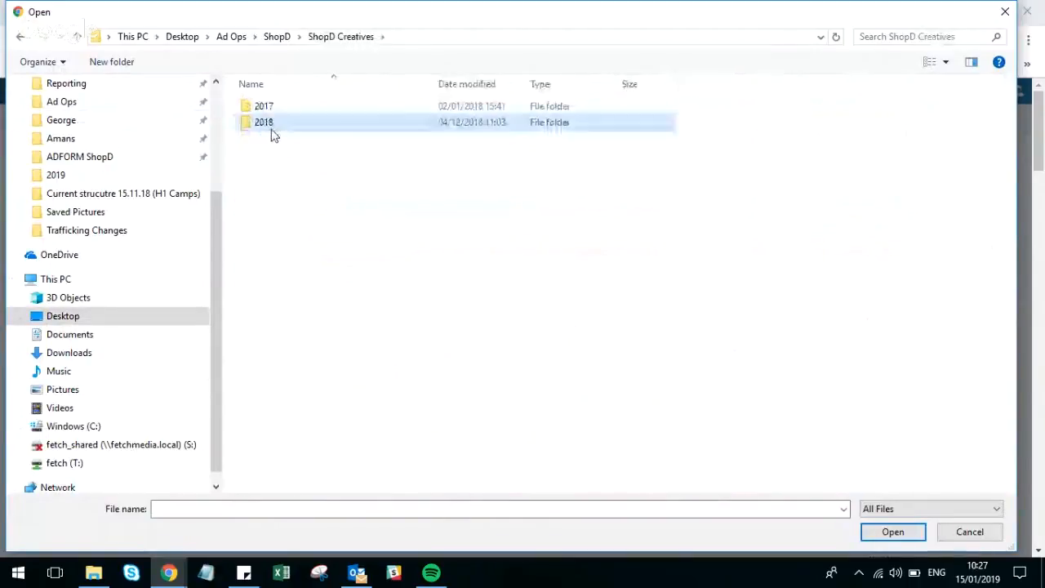
{"action": "double_click", "coordinate": [271, 124]}
{"action": "double_click", "coordinate": [269, 140]}
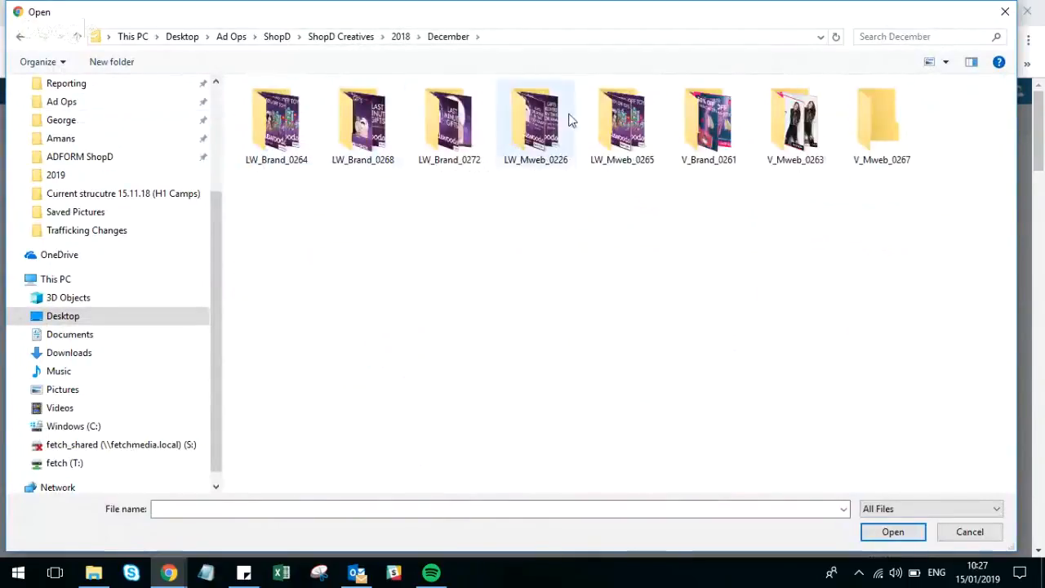
{"action": "double_click", "coordinate": [530, 122]}
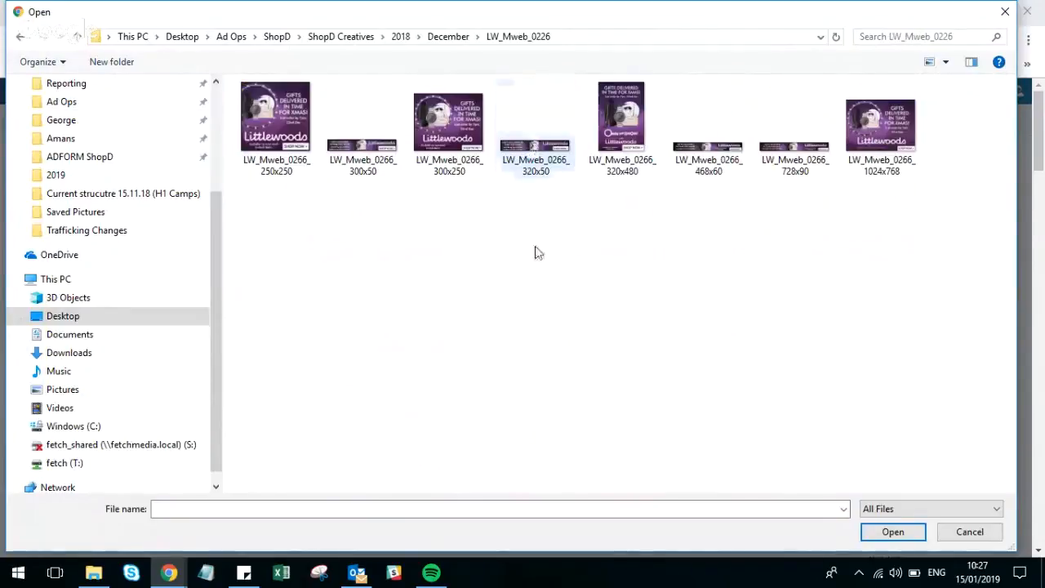
- Select all eight LW_Mweb_0266 images in the folder and upload them with Edit after upload enabled
{"action": "left_click_drag", "start_coordinate": [871, 213], "coordinate": [326, 82]}
{"action": "left_click", "coordinate": [876, 532]}
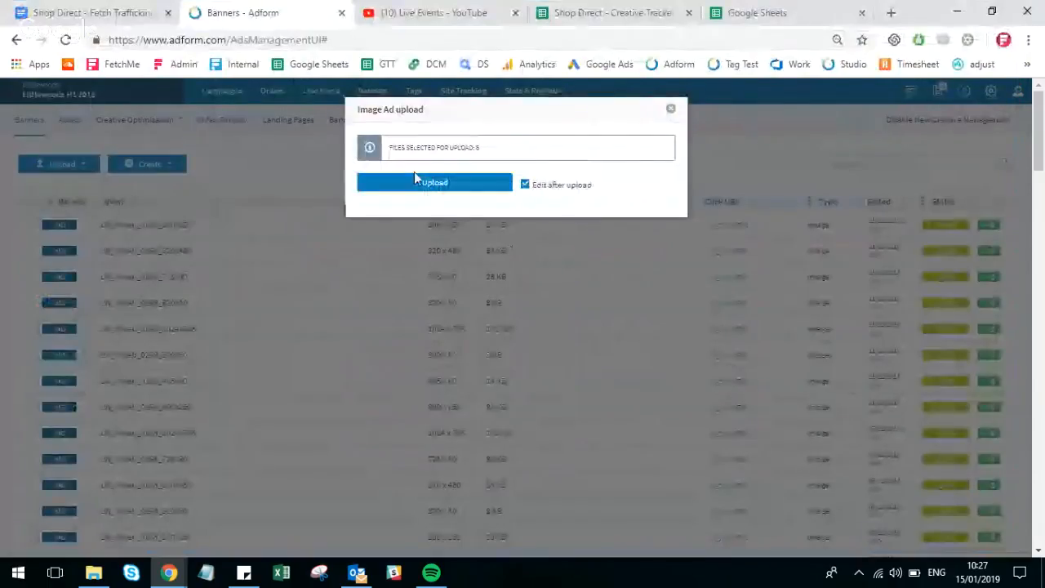
{"action": "left_click", "coordinate": [415, 179]}
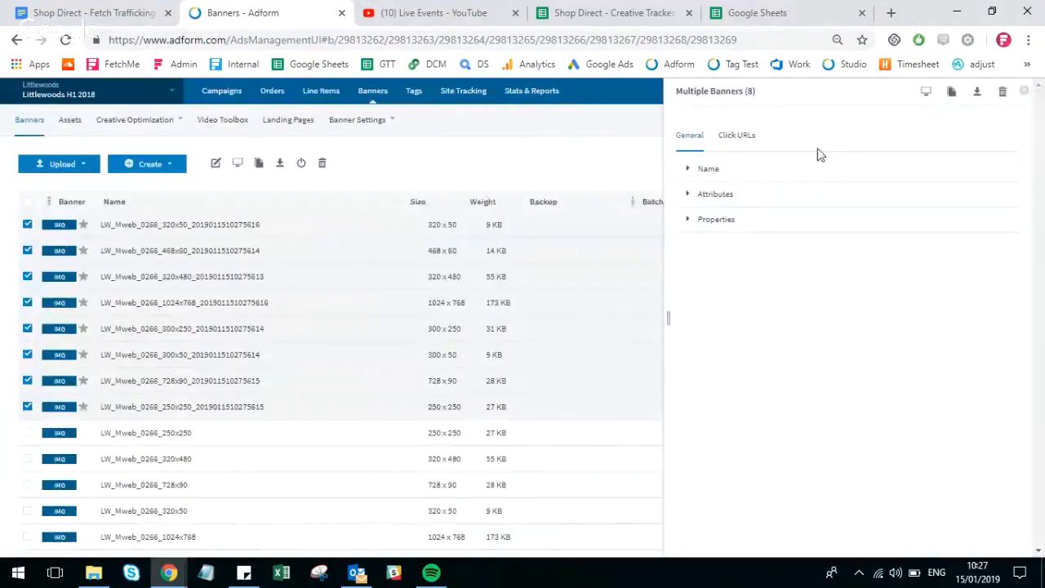
- In the click URL settings of the eight uploaded banners, select clickTAG and enter clickTAG as the title
{"action": "left_click", "coordinate": [708, 170]}
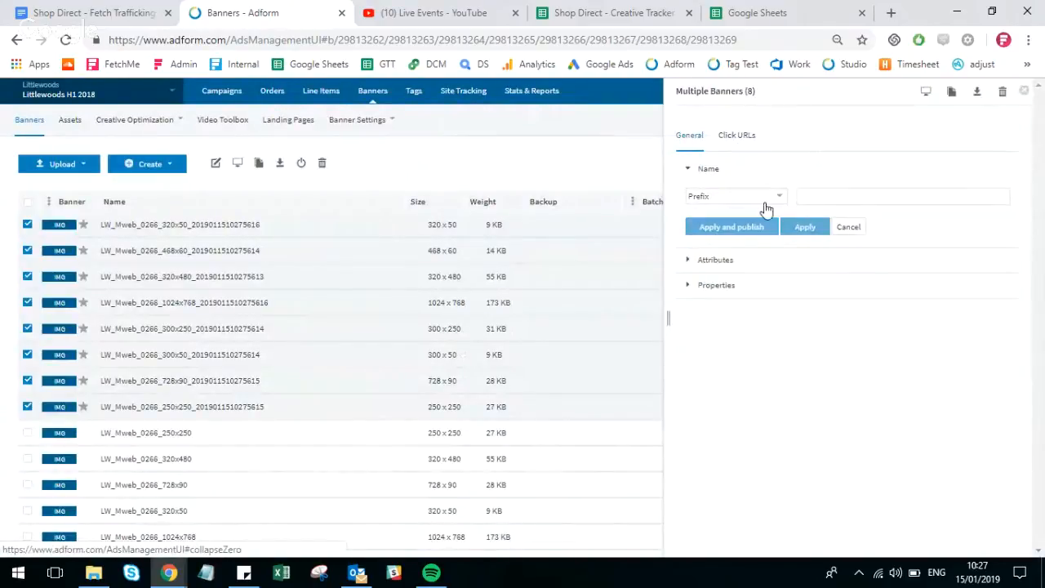
{"action": "left_click", "coordinate": [723, 136]}
{"action": "left_click", "coordinate": [693, 198]}
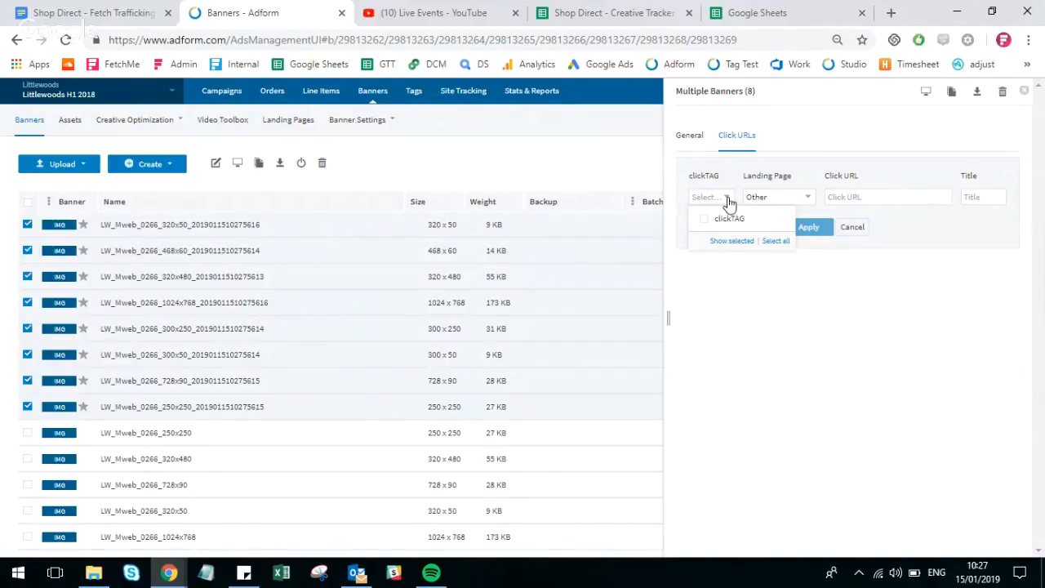
{"action": "left_click", "coordinate": [726, 220]}
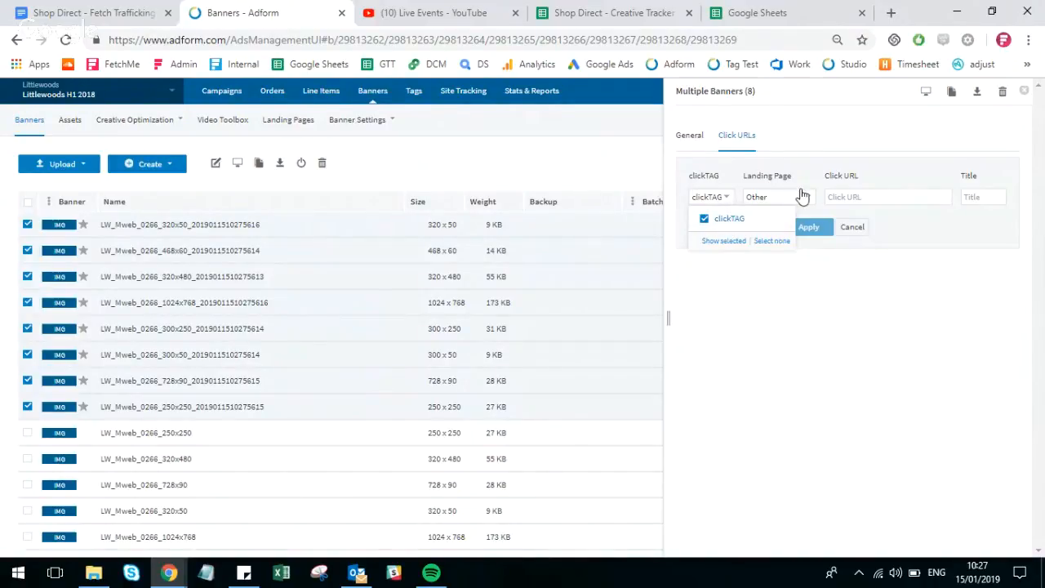
{"action": "left_click", "coordinate": [984, 196]}
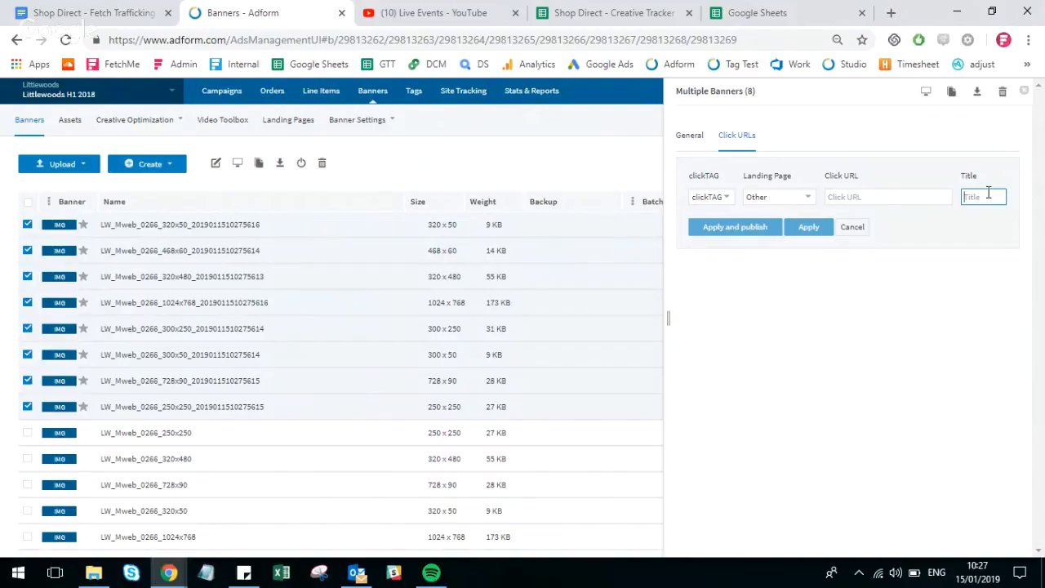
{"action": "type", "text": "clickTAG"}
{"action": "left_click", "coordinate": [893, 195]}
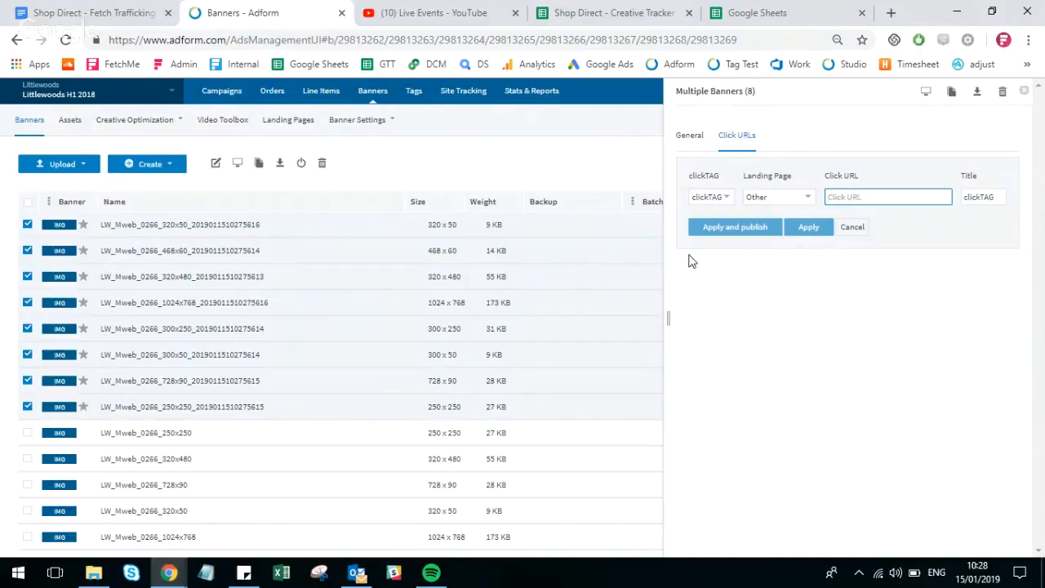
- Switch to the Shop Direct - Creative Tracker spreadsheet and open its Littlewoods UK - 2017/18 sheet
{"action": "left_click", "coordinate": [626, 9]}
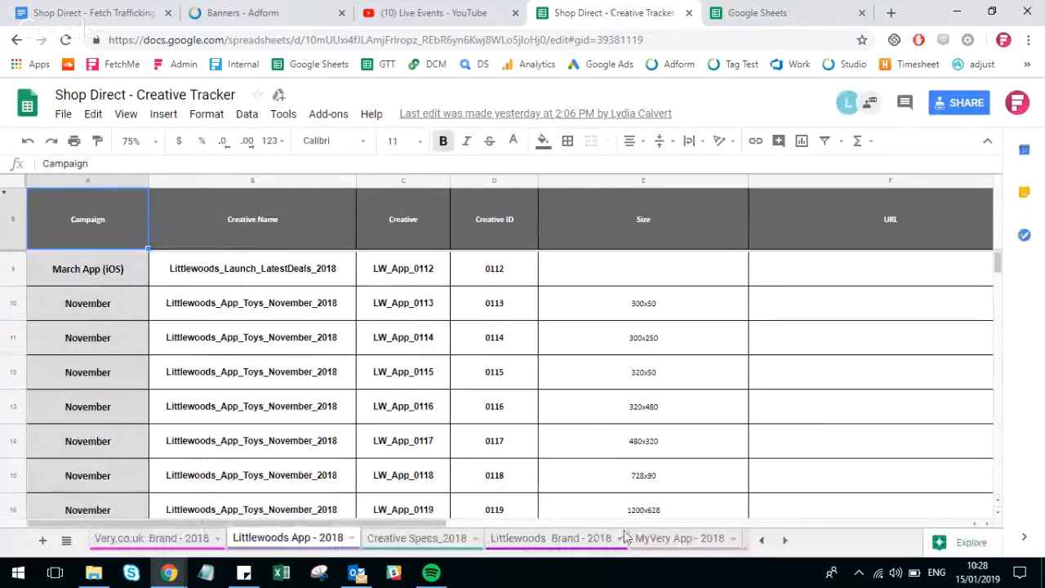
{"action": "left_click", "coordinate": [785, 539]}
{"action": "left_click", "coordinate": [785, 540]}
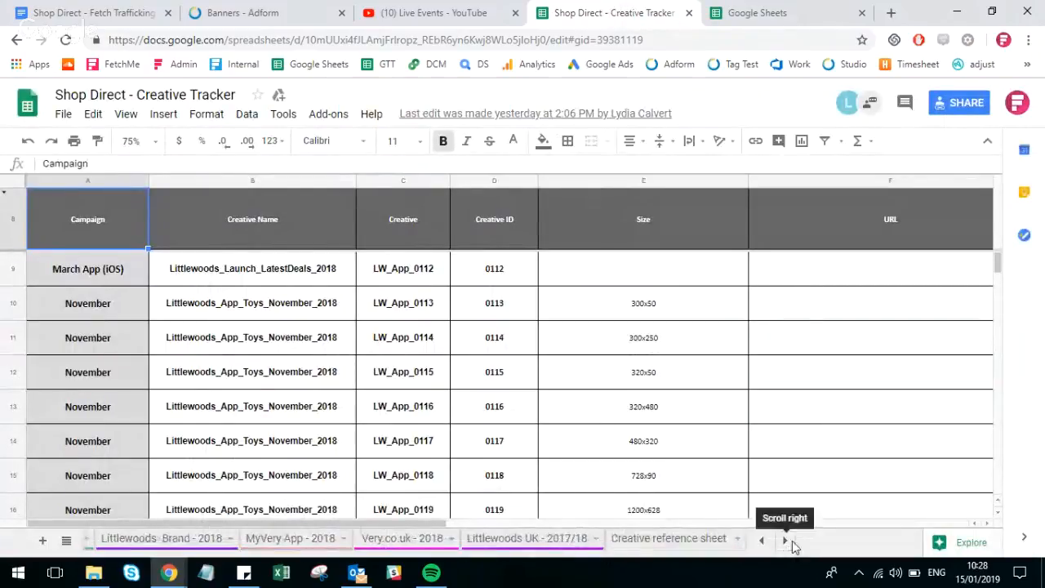
{"action": "left_click", "coordinate": [541, 544]}
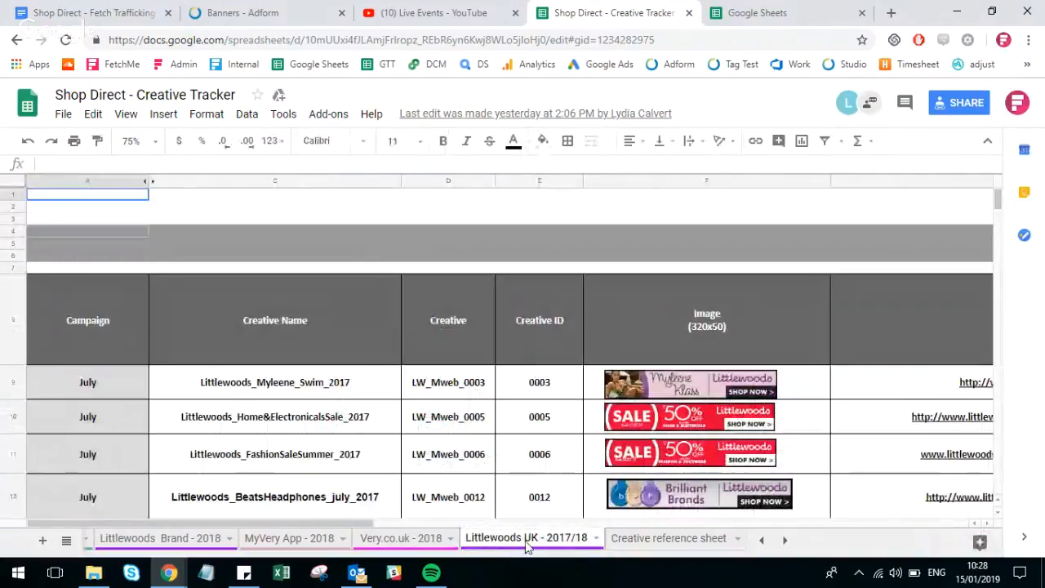
{"action": "scroll", "coordinate": [551, 405], "scroll_direction": "down", "scroll_amount": 5}
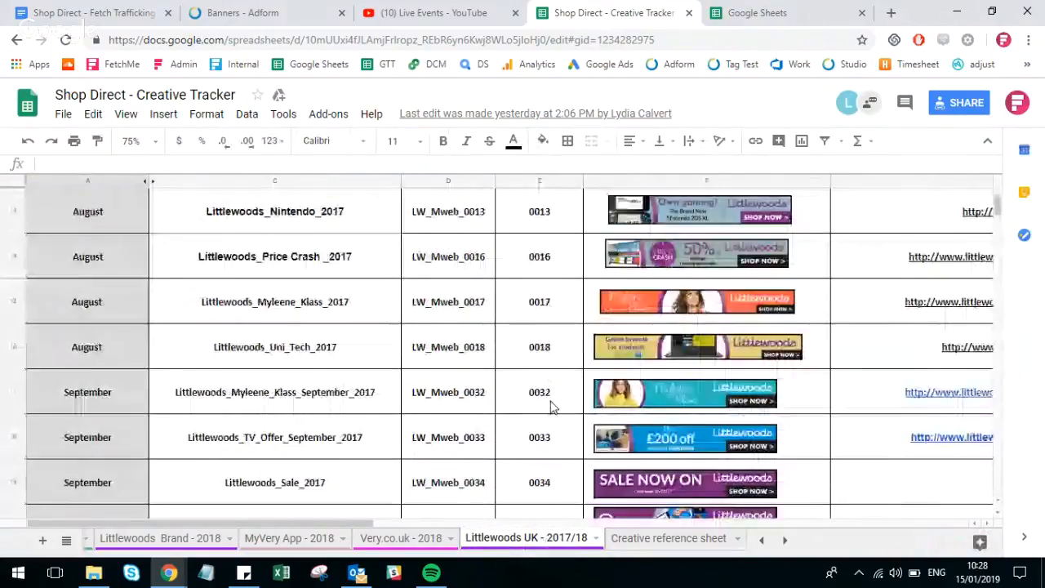
{"action": "scroll", "coordinate": [551, 406], "scroll_direction": "down", "scroll_amount": 20}
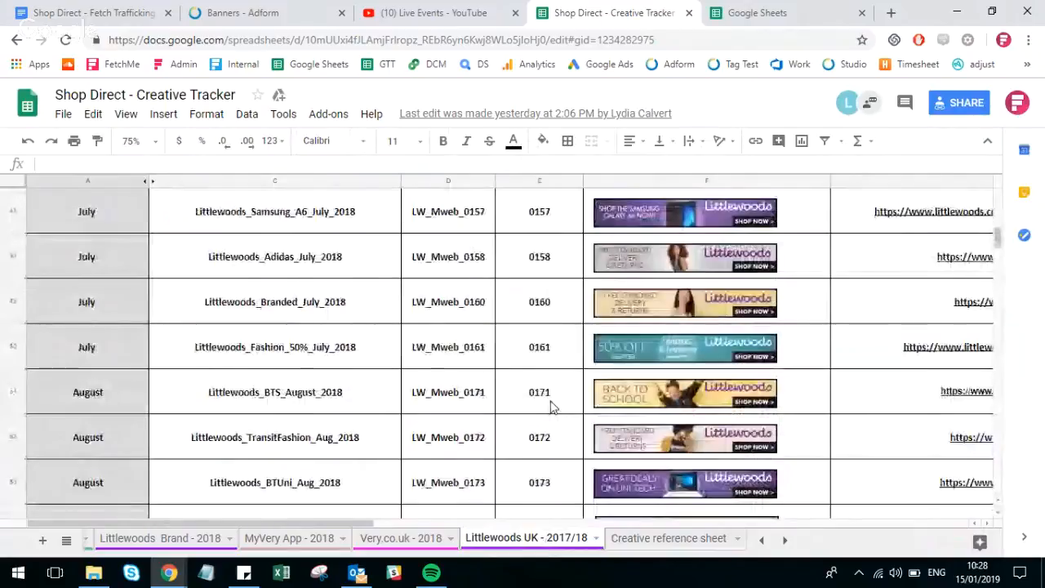
{"action": "scroll", "coordinate": [551, 406], "scroll_direction": "down", "scroll_amount": 3}
{"action": "scroll", "coordinate": [555, 409], "scroll_direction": "right", "scroll_amount": 8}
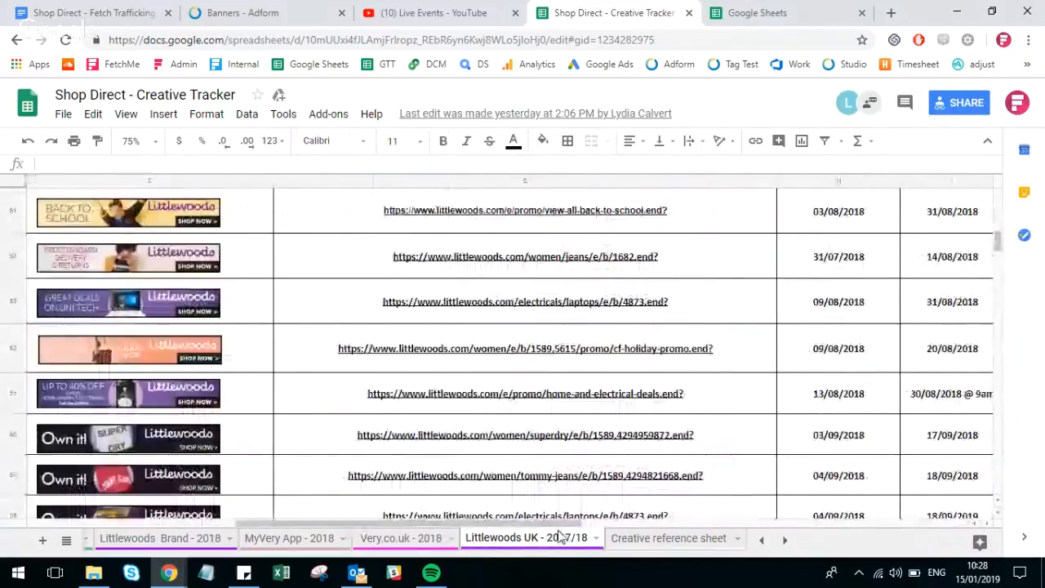
{"action": "left_click", "coordinate": [287, 436]}
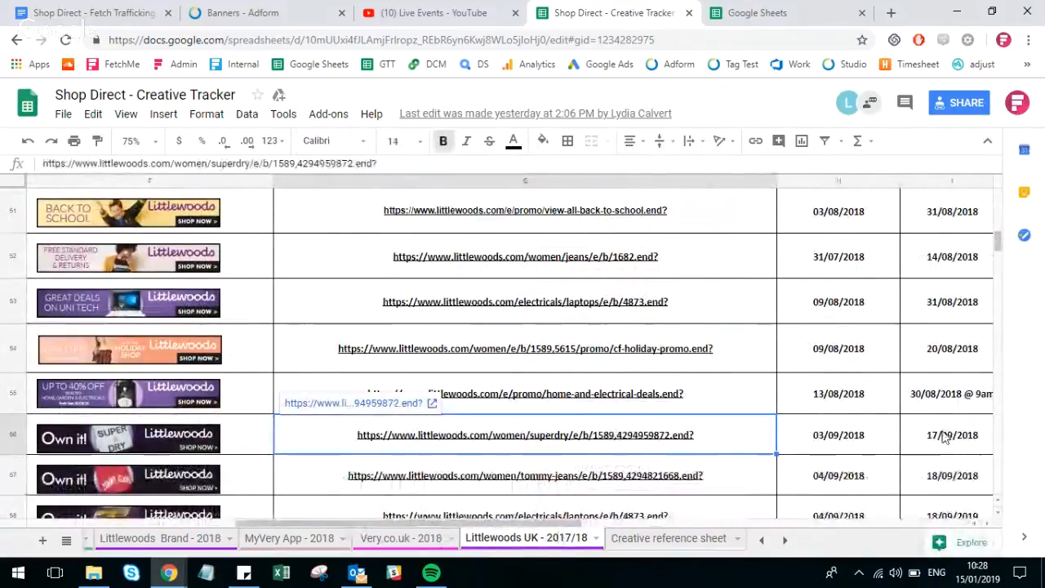
{"action": "key", "text": "ctrl+c"}
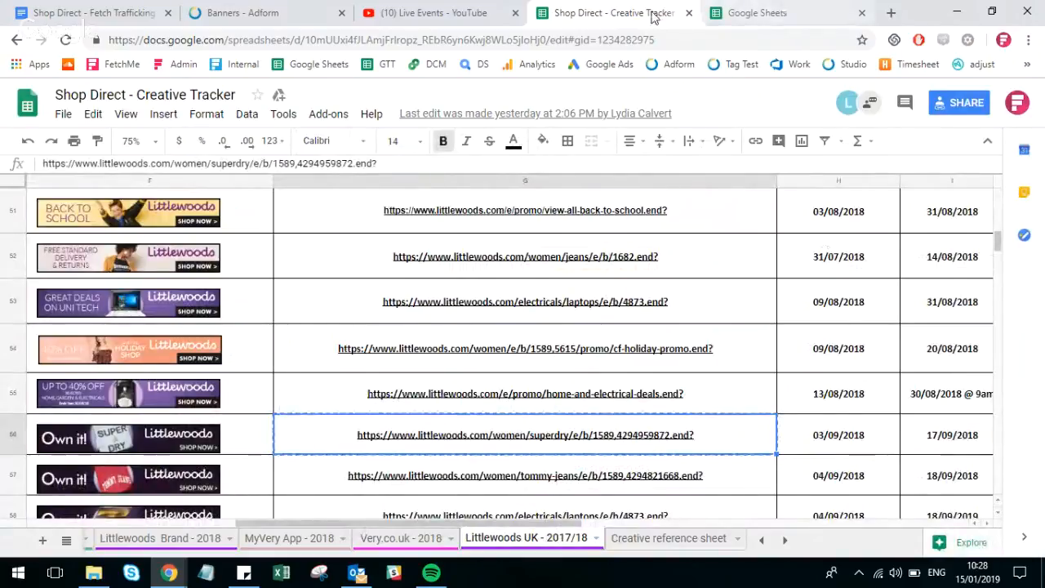
- Back in Adform, paste the copied Superdry link as the eight banners' click URL, apply it without publishing and close the banner editor
{"action": "left_click", "coordinate": [269, 12]}
{"action": "left_click", "coordinate": [825, 197]}
{"action": "key", "text": "ctrl+v"}
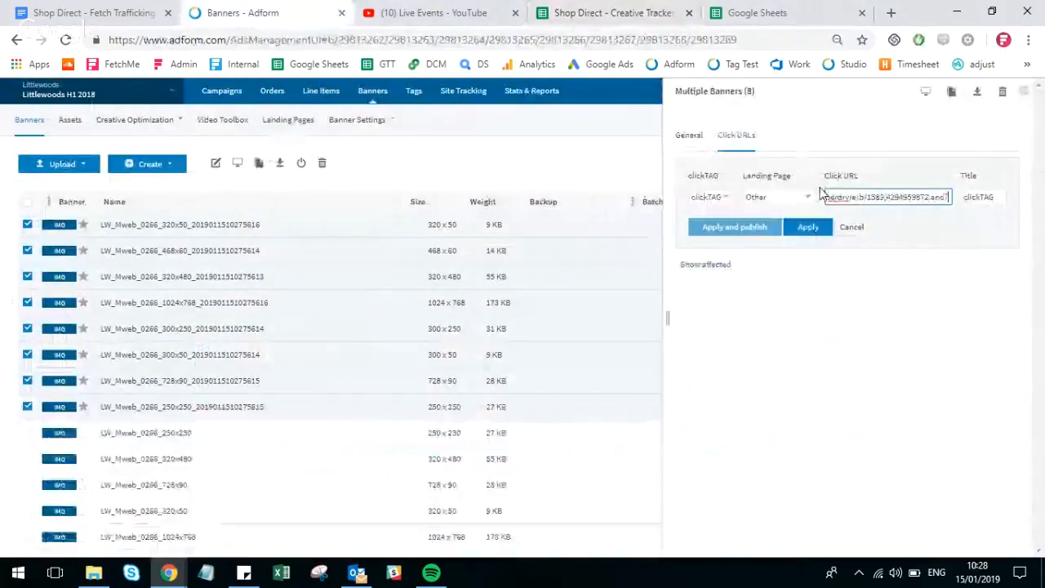
{"action": "left_click", "coordinate": [798, 238]}
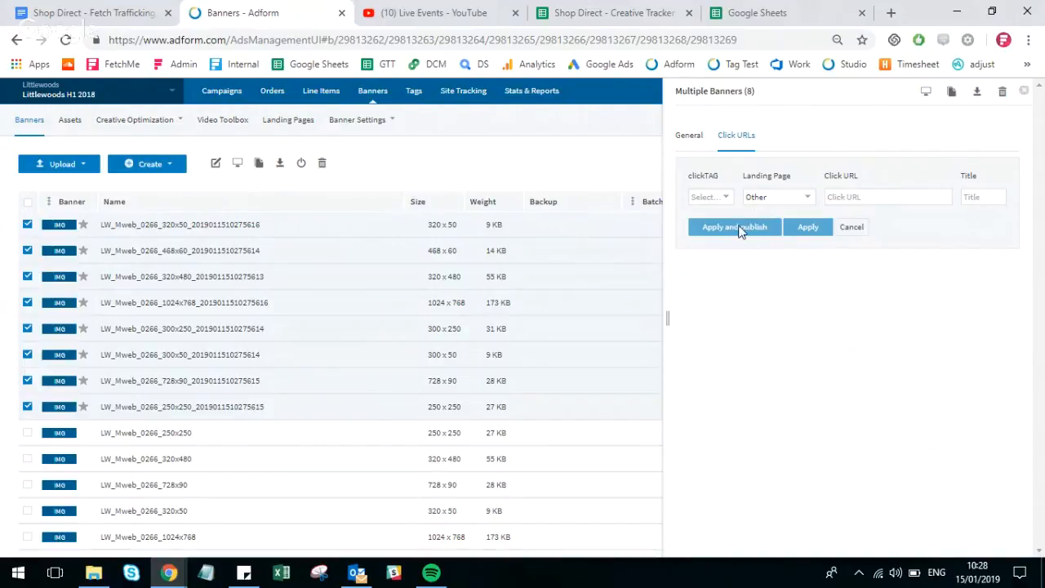
{"action": "left_click", "coordinate": [1025, 90]}
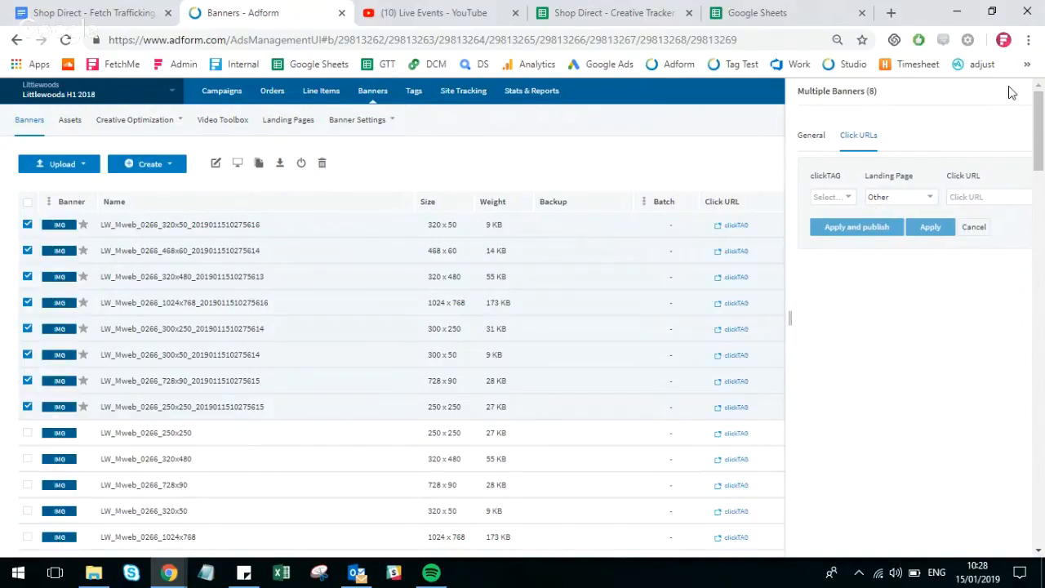
- Check the click URL and title of the new 468x60 banner, and close its details without changes
{"action": "left_click", "coordinate": [224, 250]}
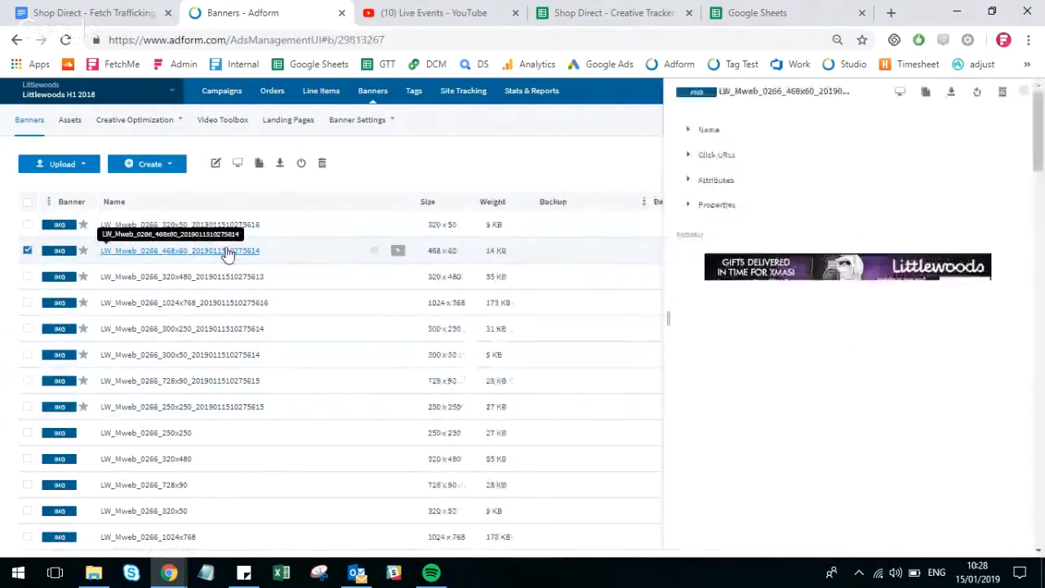
{"action": "left_click", "coordinate": [725, 157]}
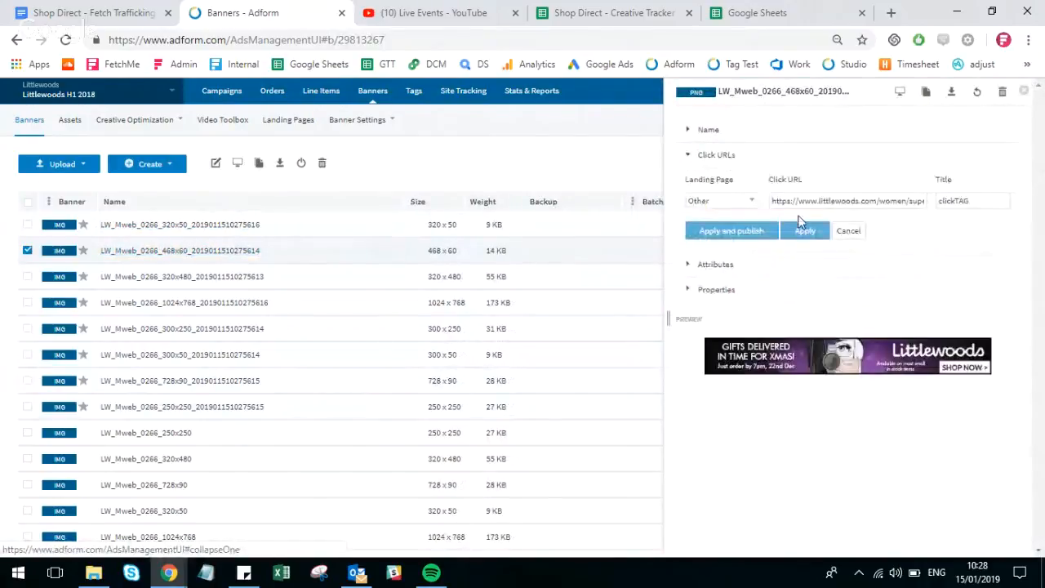
{"action": "left_click_drag", "start_coordinate": [813, 200], "coordinate": [1024, 203]}
{"action": "left_click", "coordinate": [933, 202]}
{"action": "left_click_drag", "start_coordinate": [772, 201], "coordinate": [932, 204]}
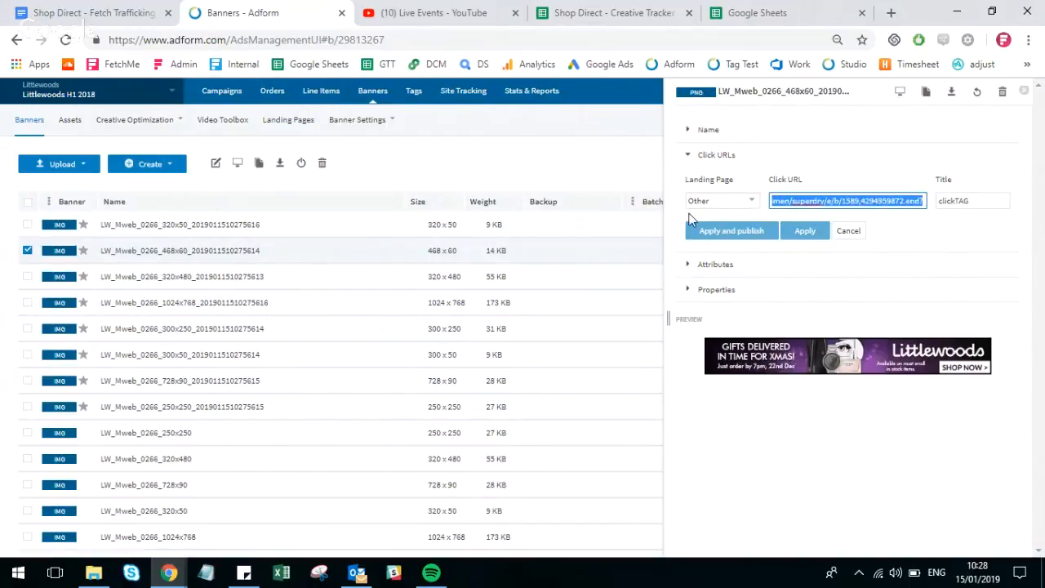
{"action": "left_click", "coordinate": [849, 233]}
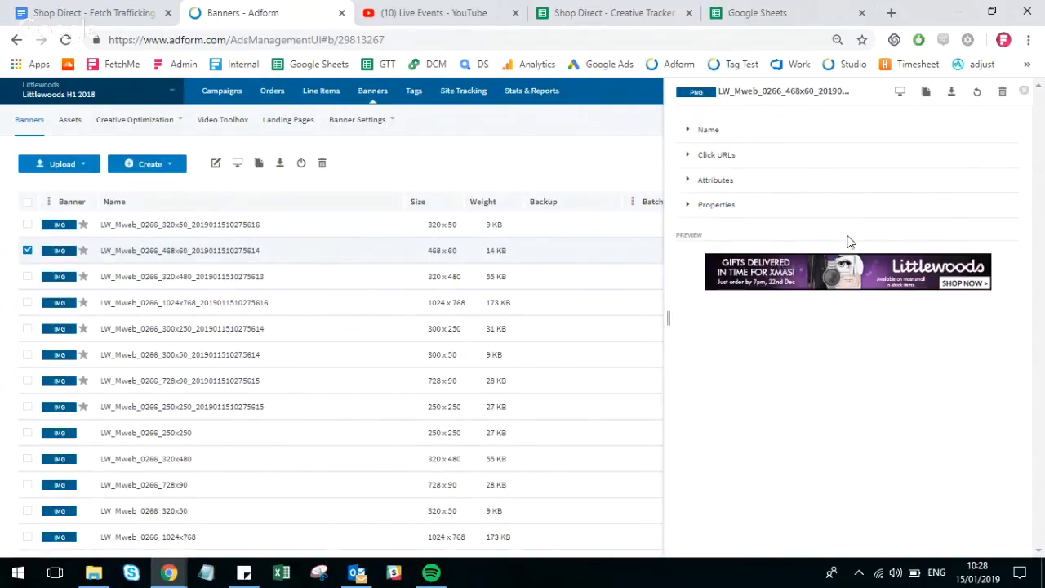
{"action": "left_click", "coordinate": [1028, 97]}
{"action": "mouse_move", "coordinate": [1019, 94]}
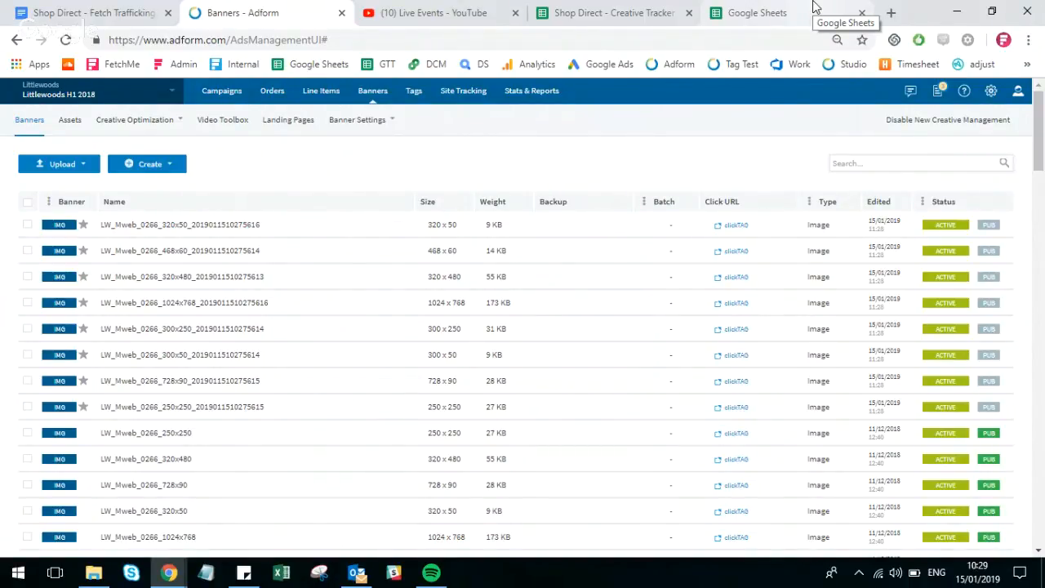
- Switch to the Shop Direct - Creative Tracker, set its zoom to 50% and bring up the latest Littlewoods creative rows
{"action": "left_click", "coordinate": [645, 8]}
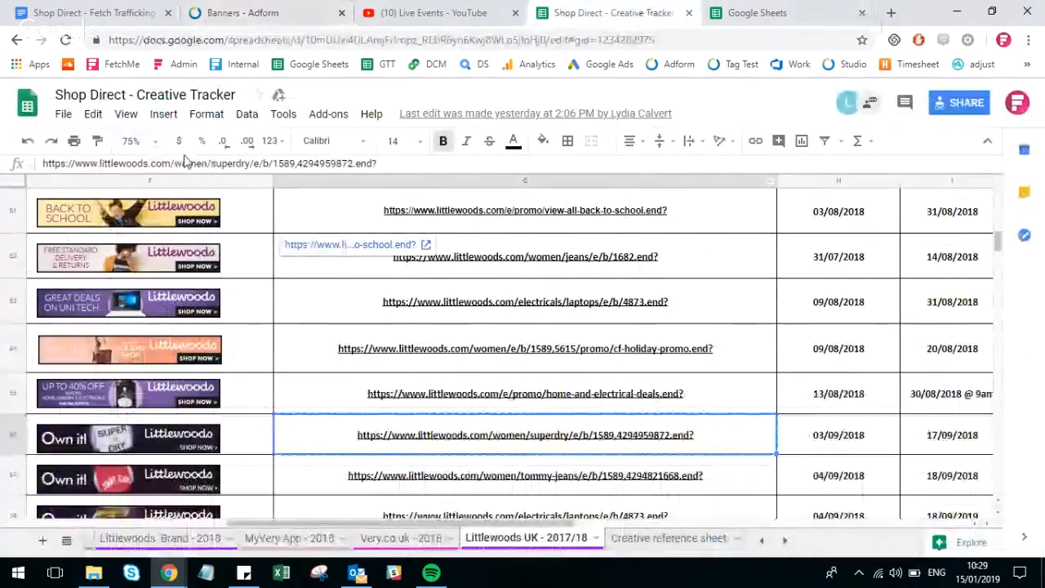
{"action": "scroll", "coordinate": [544, 435], "scroll_direction": "down", "scroll_amount": 3}
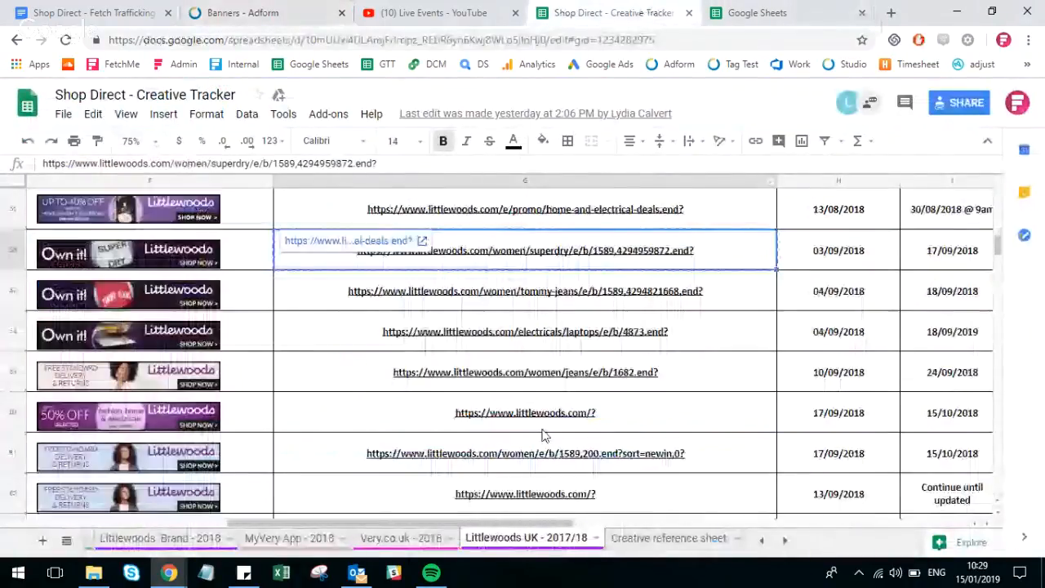
{"action": "scroll", "coordinate": [545, 435], "scroll_direction": "down", "scroll_amount": 5}
{"action": "left_click_drag", "start_coordinate": [523, 523], "coordinate": [367, 526]}
{"action": "left_click", "coordinate": [130, 140]}
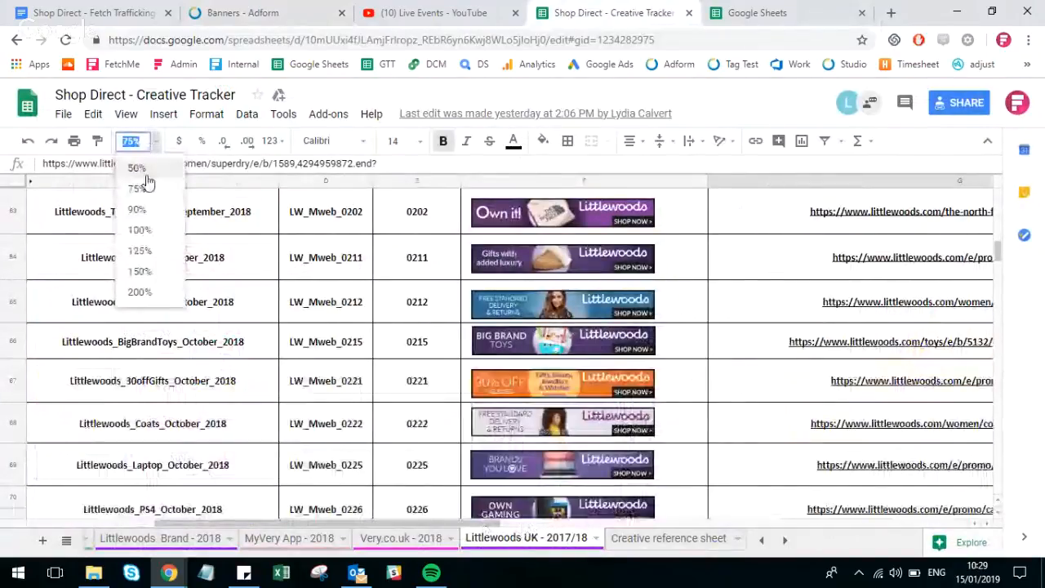
{"action": "left_click", "coordinate": [150, 167]}
{"action": "scroll", "coordinate": [654, 466], "scroll_direction": "down", "scroll_amount": 10}
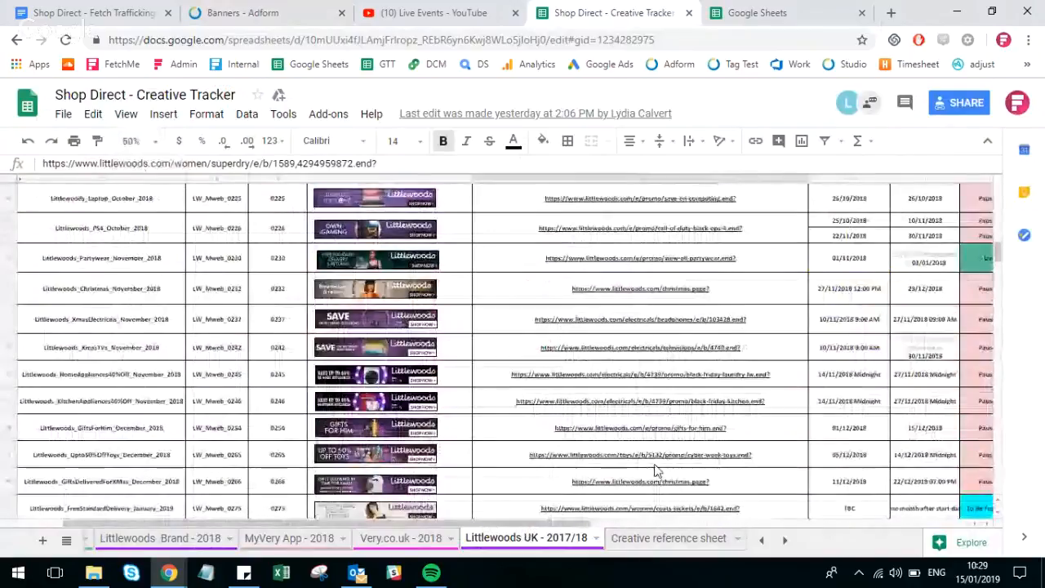
{"action": "left_click", "coordinate": [849, 451]}
{"action": "left_click", "coordinate": [861, 391]}
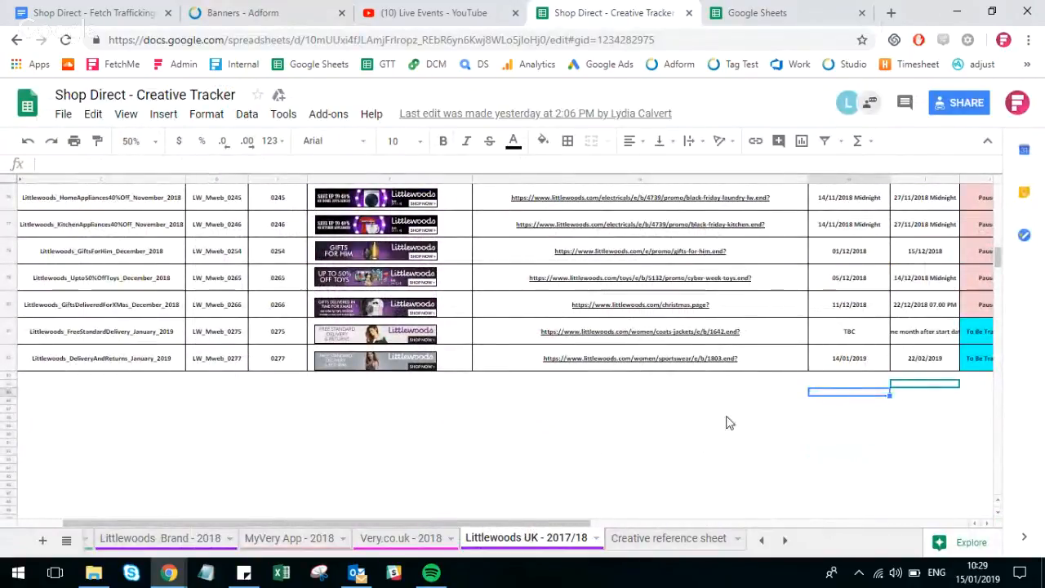
- Check the start date, end date and status of the LW_Mweb_0266 creative in the tracker
{"action": "scroll", "coordinate": [729, 423], "scroll_direction": "up", "scroll_amount": 3}
{"action": "left_click", "coordinate": [924, 314]}
{"action": "left_click", "coordinate": [925, 368]}
{"action": "left_click", "coordinate": [914, 396]}
{"action": "left_click", "coordinate": [865, 402]}
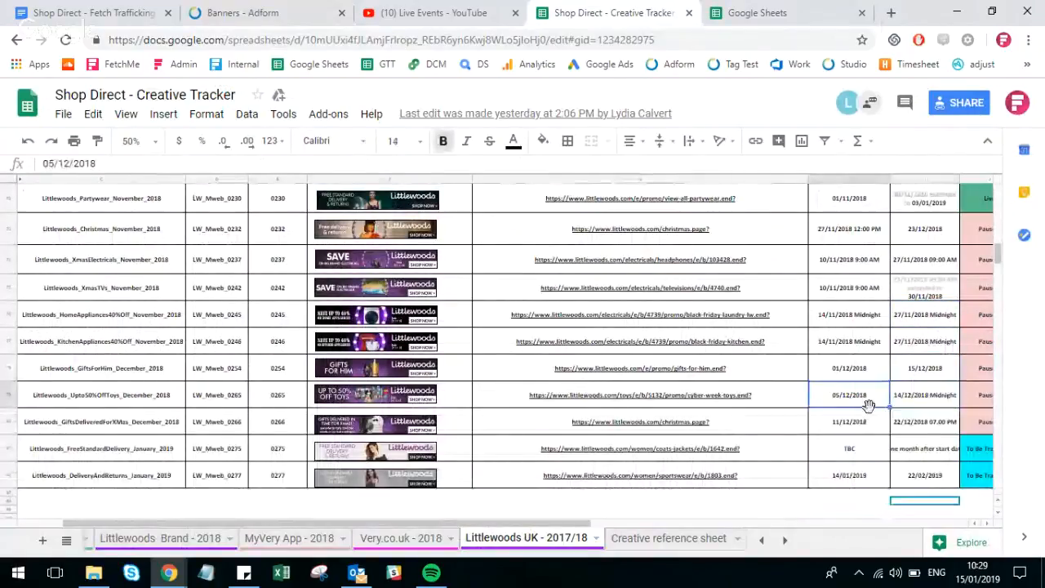
{"action": "left_click", "coordinate": [901, 421]}
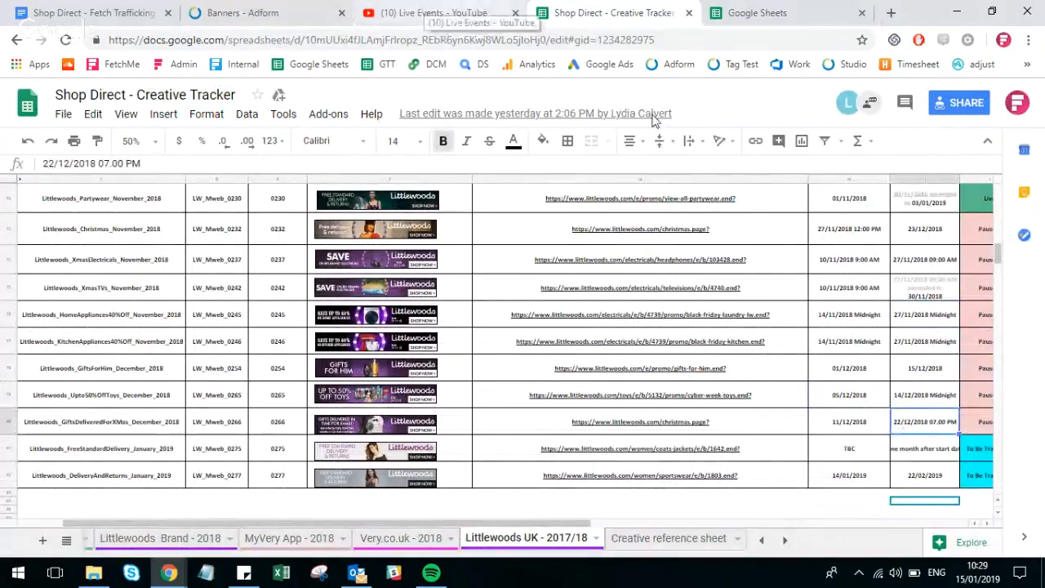
{"action": "left_click", "coordinate": [978, 421]}
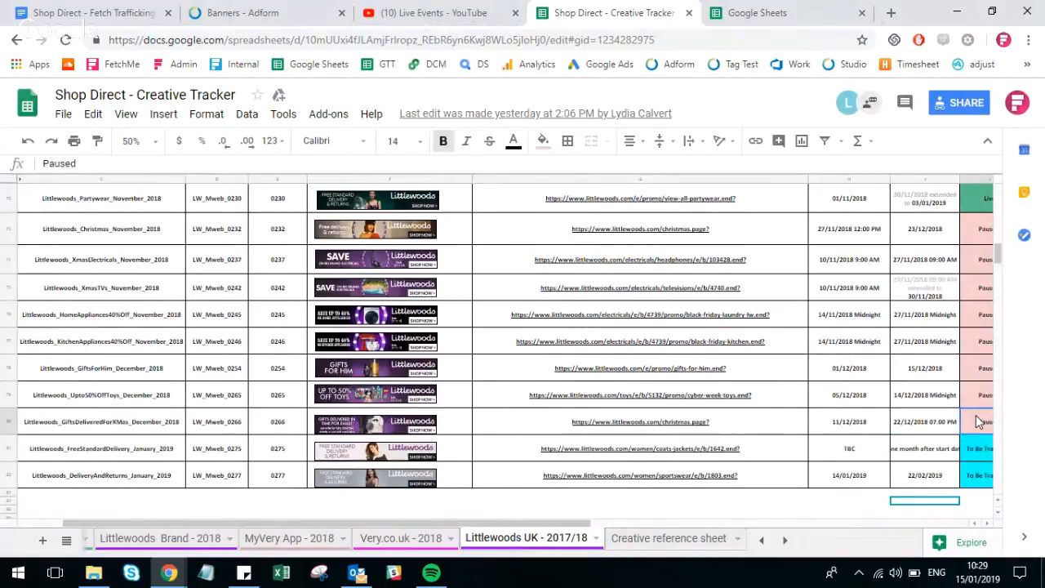
- Switch back to Adform, search the banners for ROT and look through the listed rotators
{"action": "left_click", "coordinate": [253, 7]}
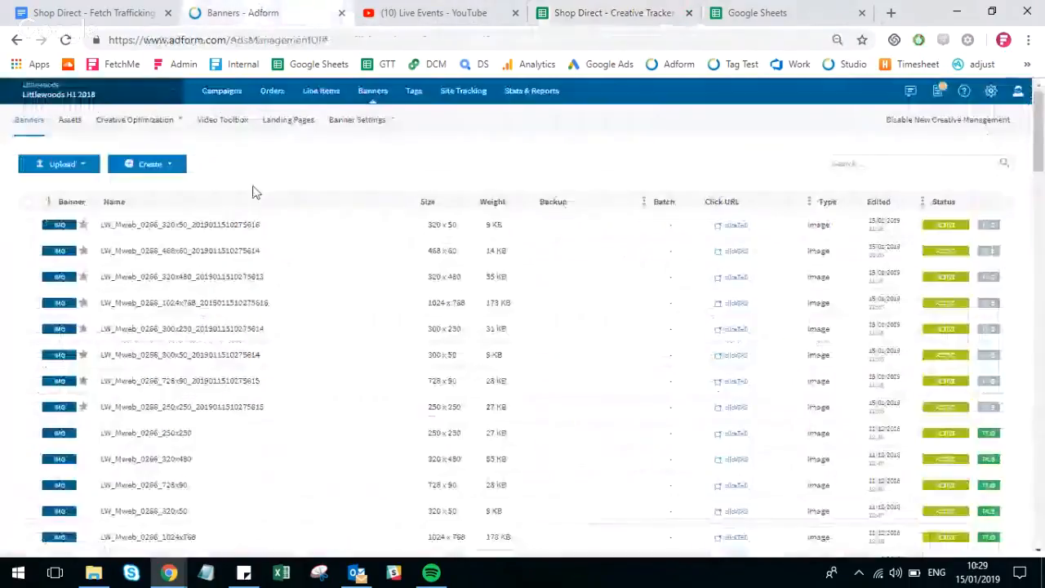
{"action": "left_click", "coordinate": [905, 165]}
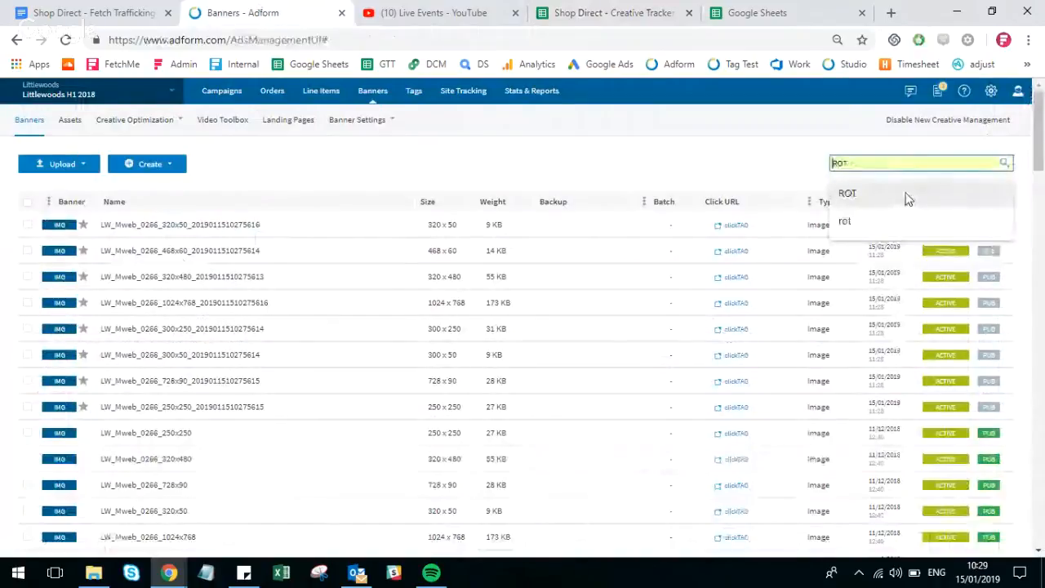
{"action": "type", "text": "R"}
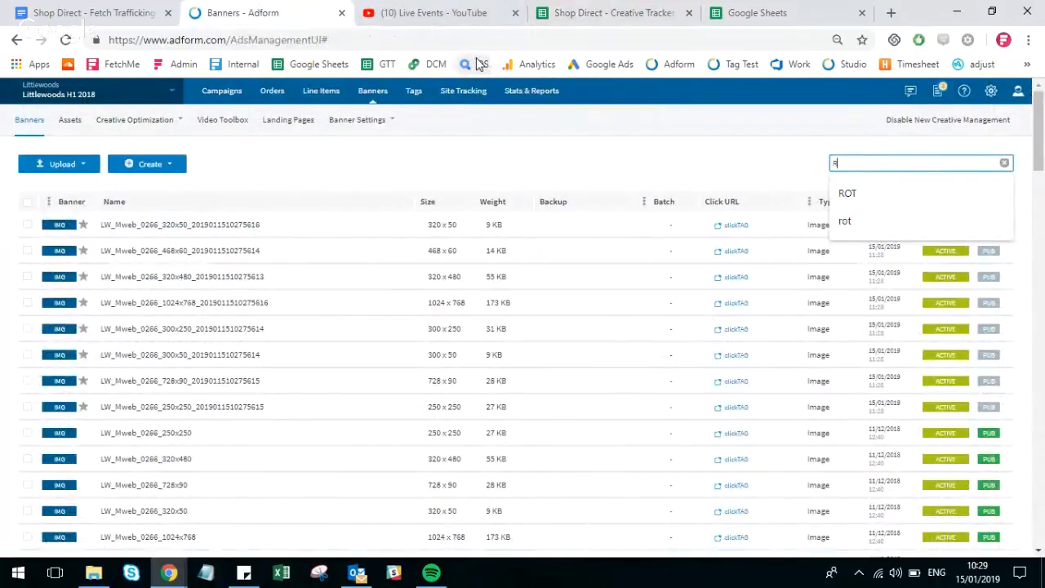
{"action": "type", "text": "OT"}
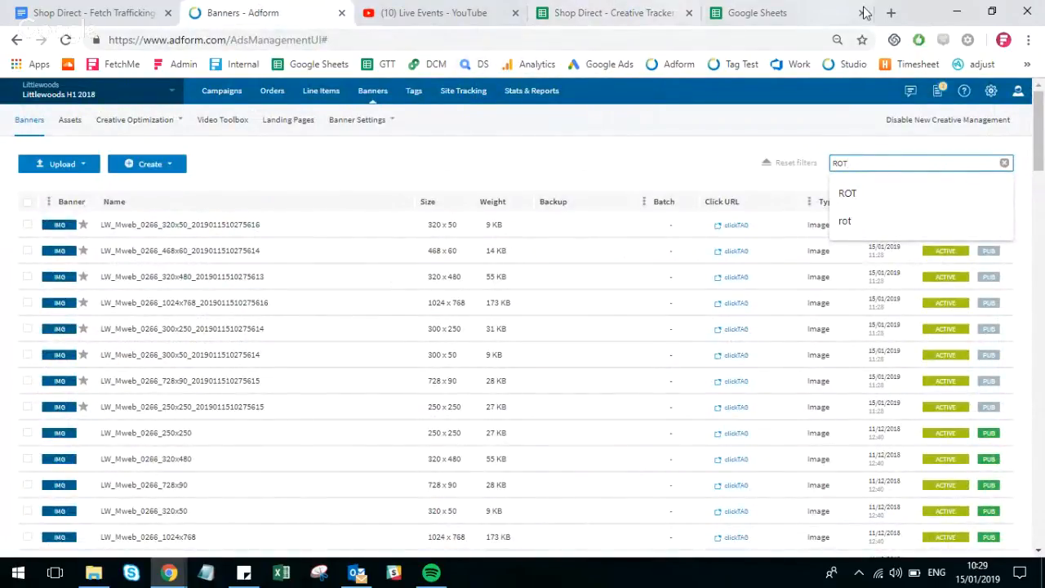
{"action": "left_click", "coordinate": [232, 176]}
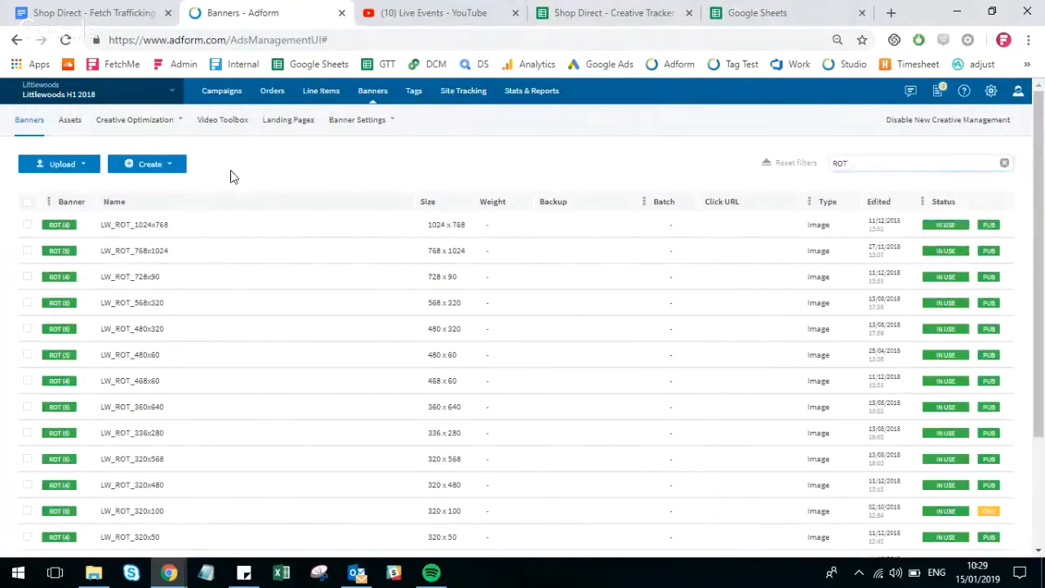
{"action": "scroll", "coordinate": [229, 176], "scroll_direction": "down", "scroll_amount": 1}
{"action": "scroll", "coordinate": [226, 175], "scroll_direction": "up", "scroll_amount": 1}
{"action": "scroll", "coordinate": [195, 229], "scroll_direction": "down", "scroll_amount": 2}
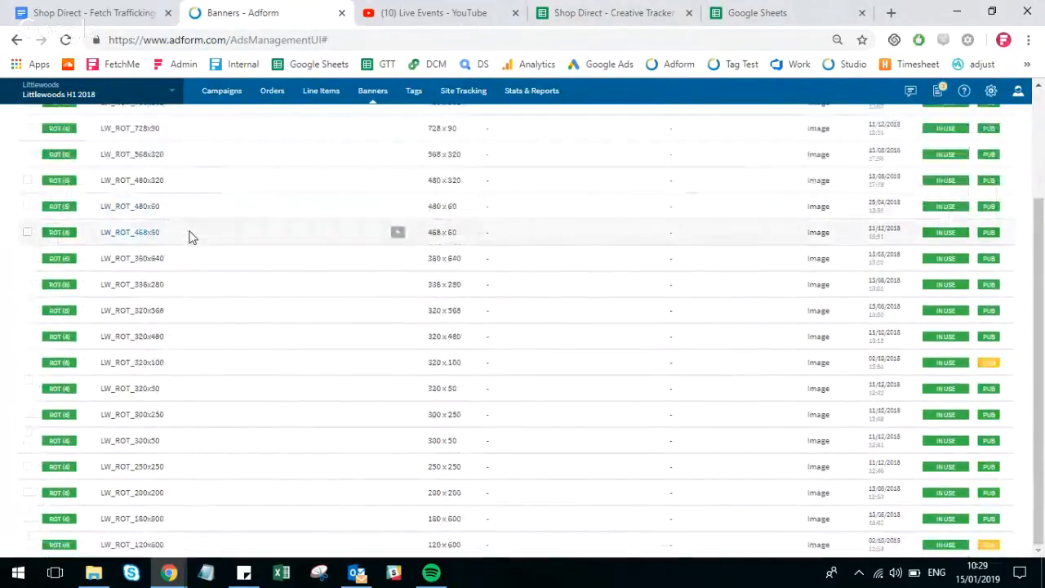
{"action": "scroll", "coordinate": [163, 418], "scroll_direction": "up", "scroll_amount": 2}
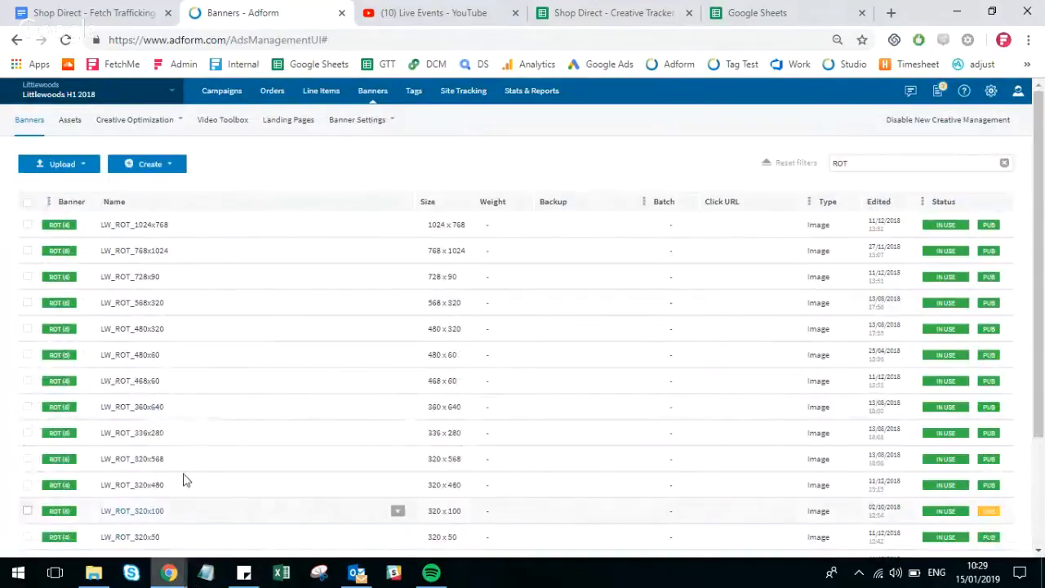
{"action": "left_click", "coordinate": [135, 224]}
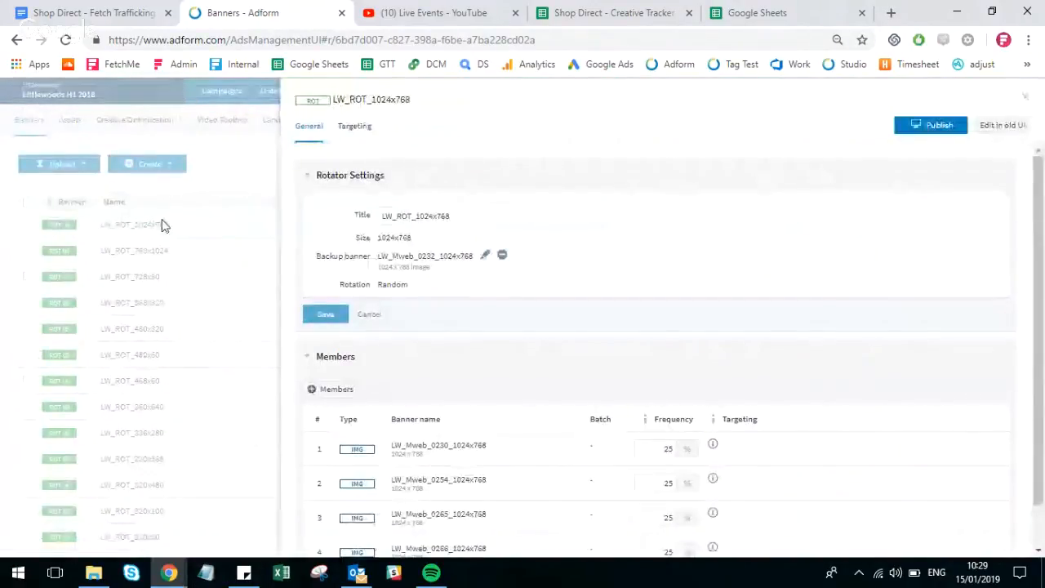
{"action": "scroll", "coordinate": [334, 339], "scroll_direction": "down", "scroll_amount": 1}
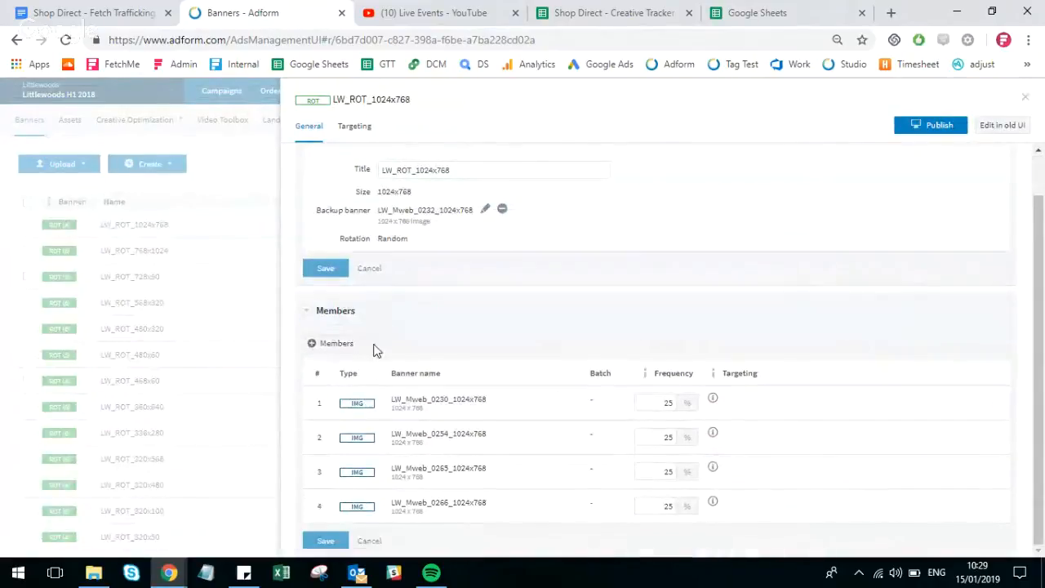
{"action": "left_click", "coordinate": [330, 346]}
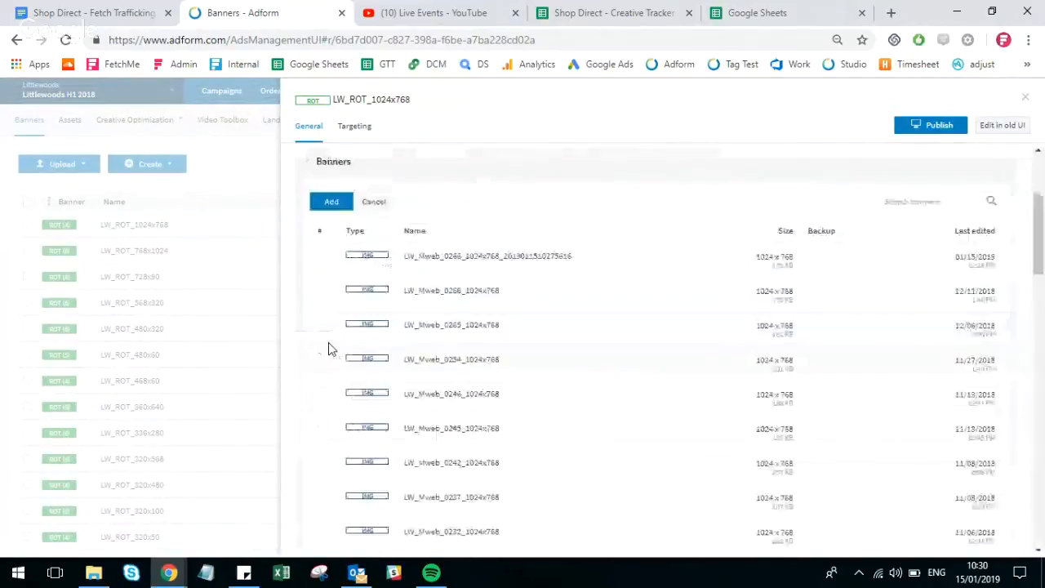
{"action": "scroll", "coordinate": [500, 288], "scroll_direction": "up", "scroll_amount": 5}
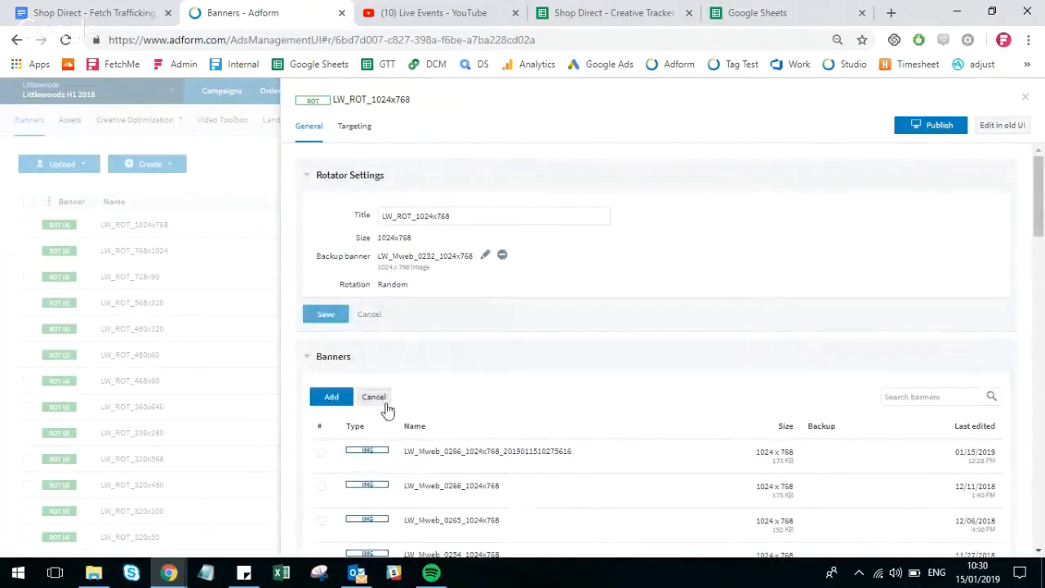
{"action": "left_click", "coordinate": [644, 469]}
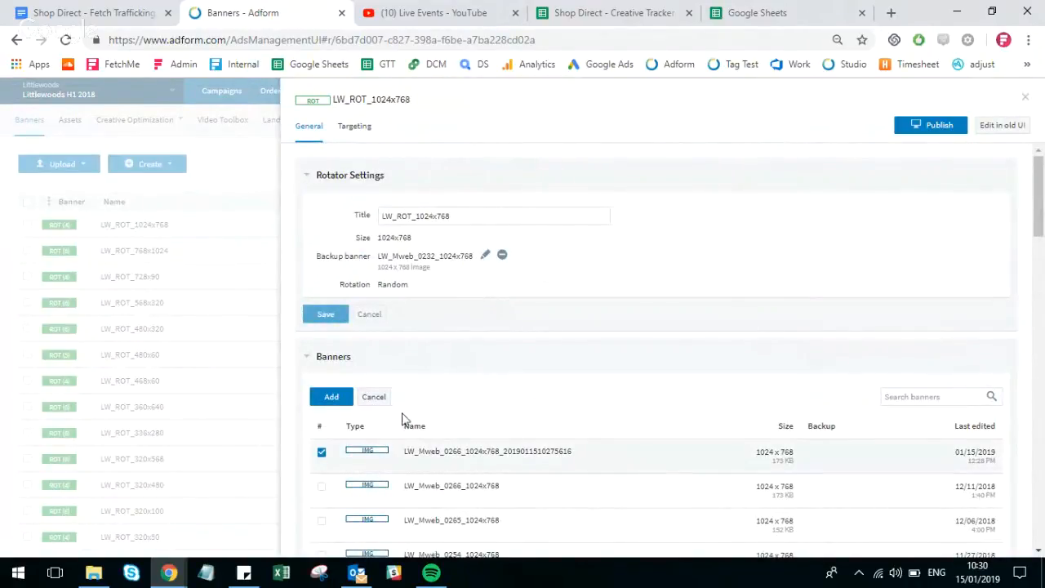
{"action": "left_click", "coordinate": [336, 398]}
{"action": "scroll", "coordinate": [343, 402], "scroll_direction": "down", "scroll_amount": 2}
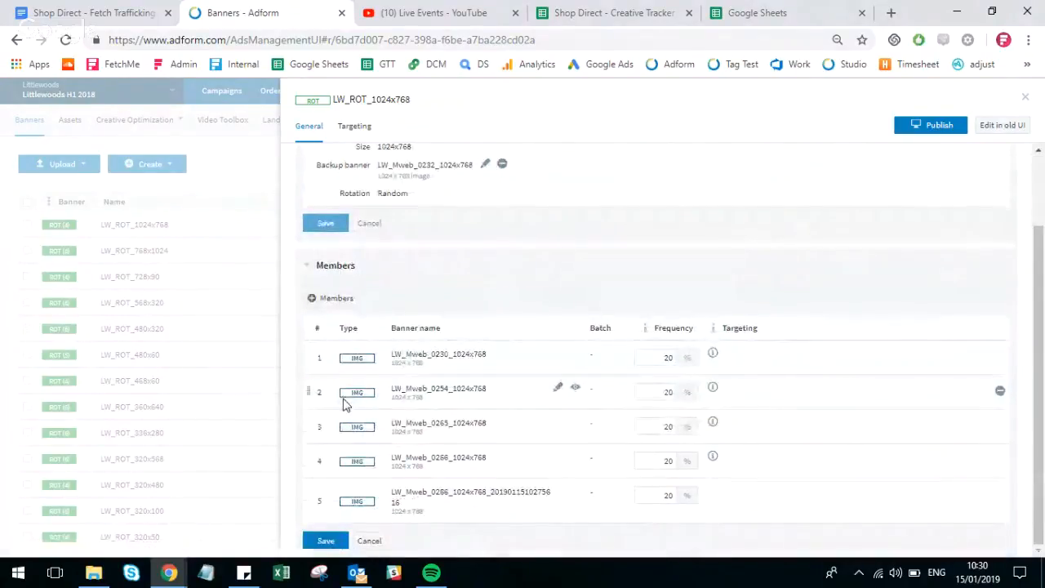
{"action": "left_click", "coordinate": [336, 544]}
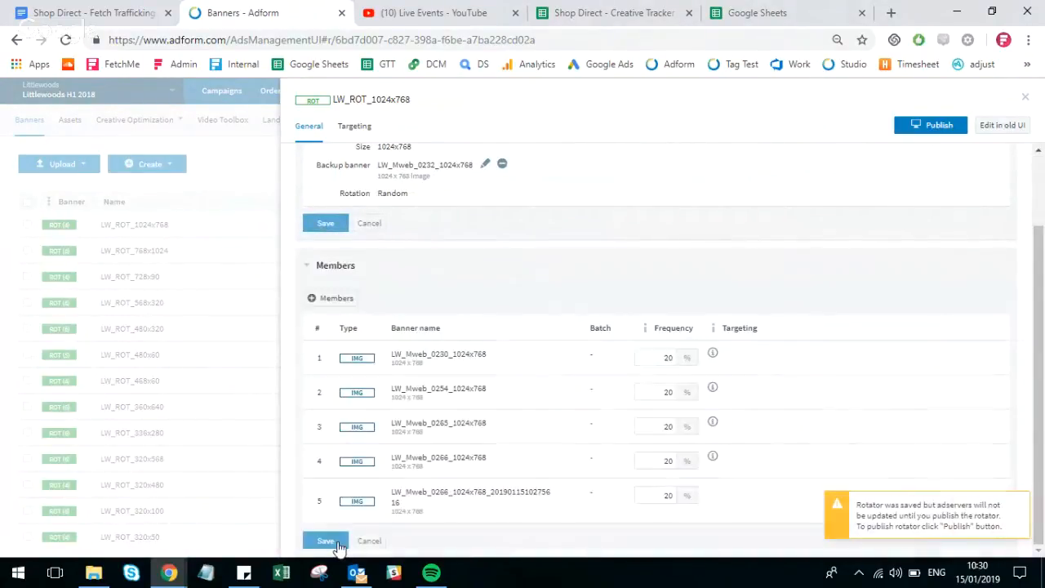
{"action": "left_click", "coordinate": [360, 127]}
{"action": "left_click", "coordinate": [381, 297]}
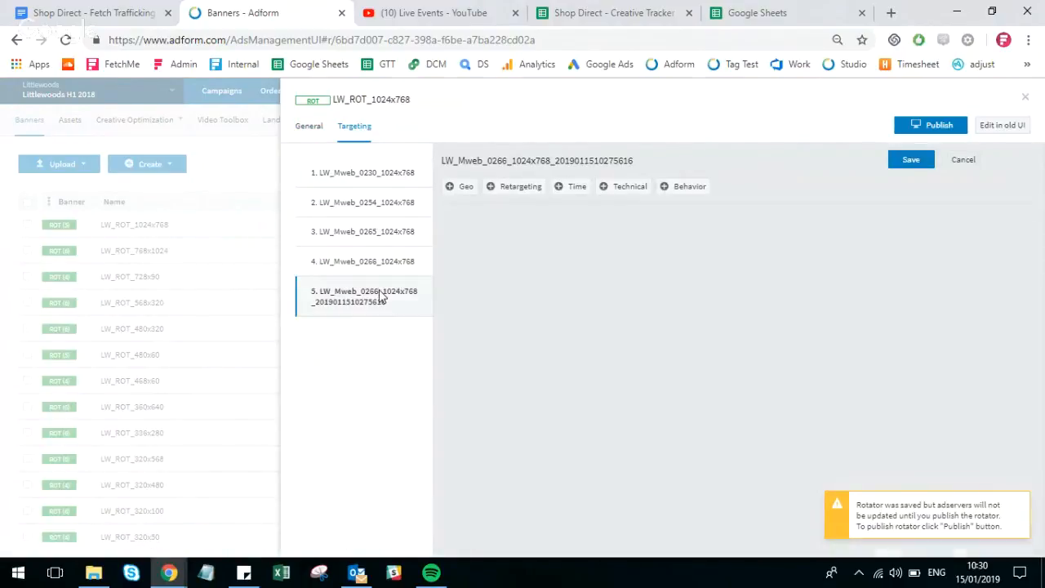
{"action": "left_click", "coordinate": [607, 9]}
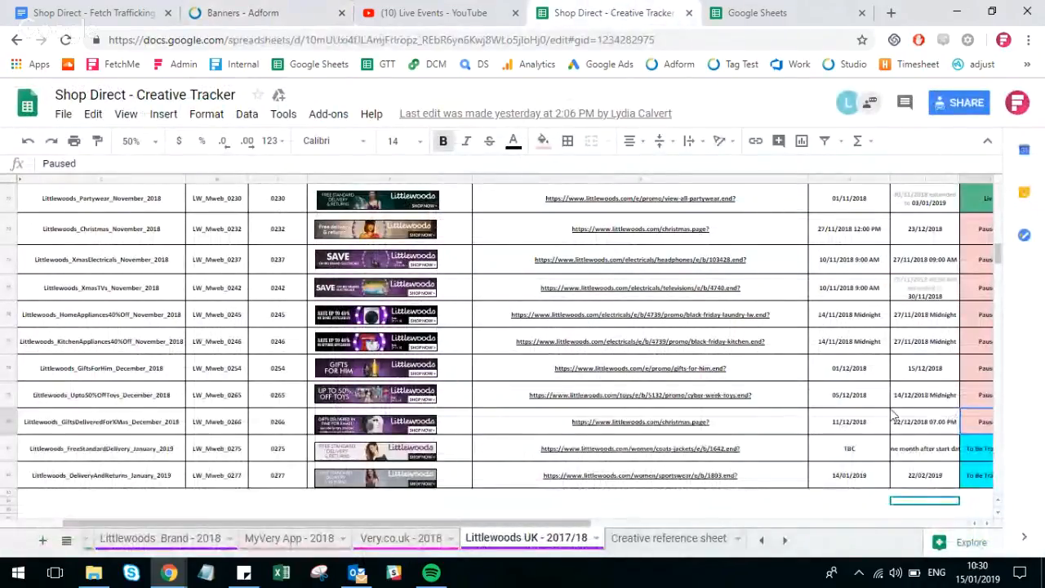
- Back in Adform, add time targeting to the new member for 15 to 31 January 2019, full day, and save it
{"action": "left_click", "coordinate": [245, 12]}
{"action": "left_click", "coordinate": [578, 188]}
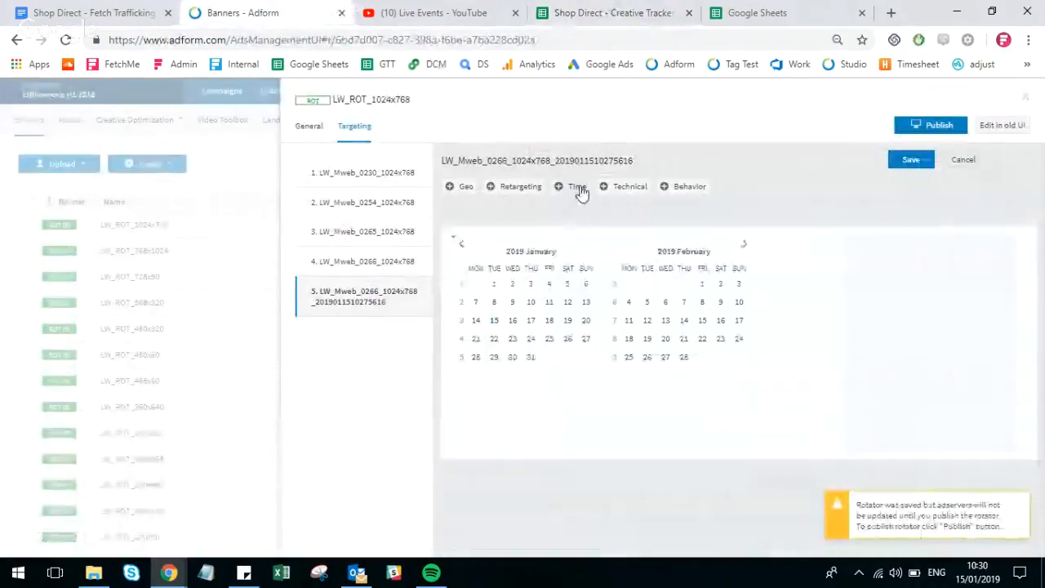
{"action": "left_click", "coordinate": [493, 321]}
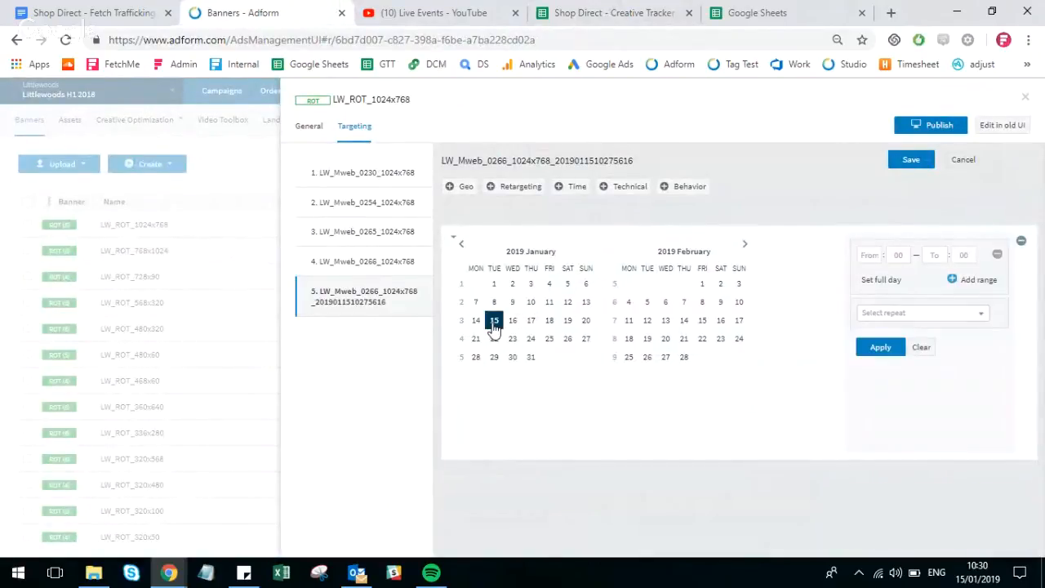
{"action": "left_click", "coordinate": [531, 359], "text": "shift"}
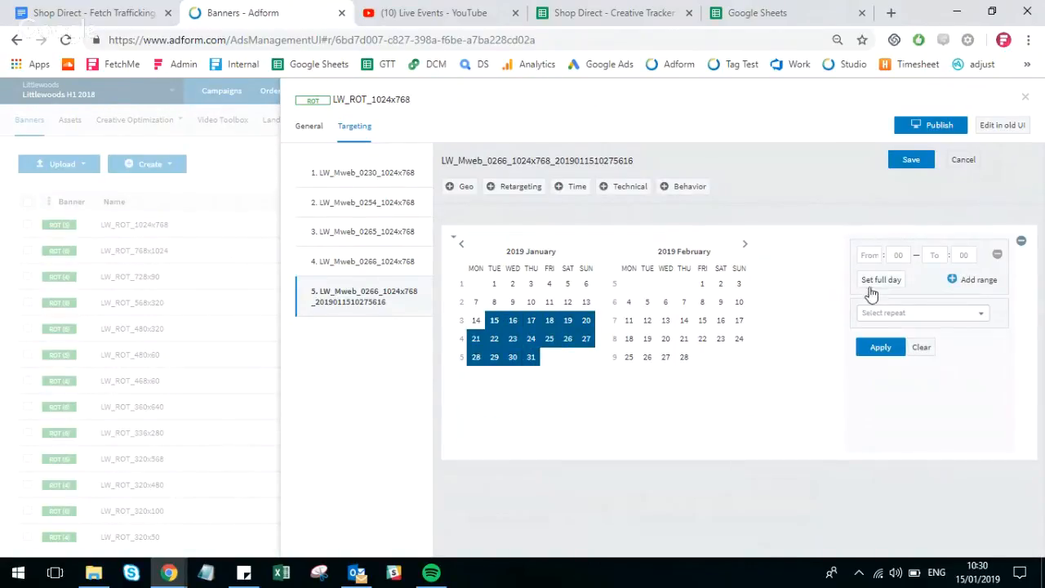
{"action": "left_click", "coordinate": [882, 282]}
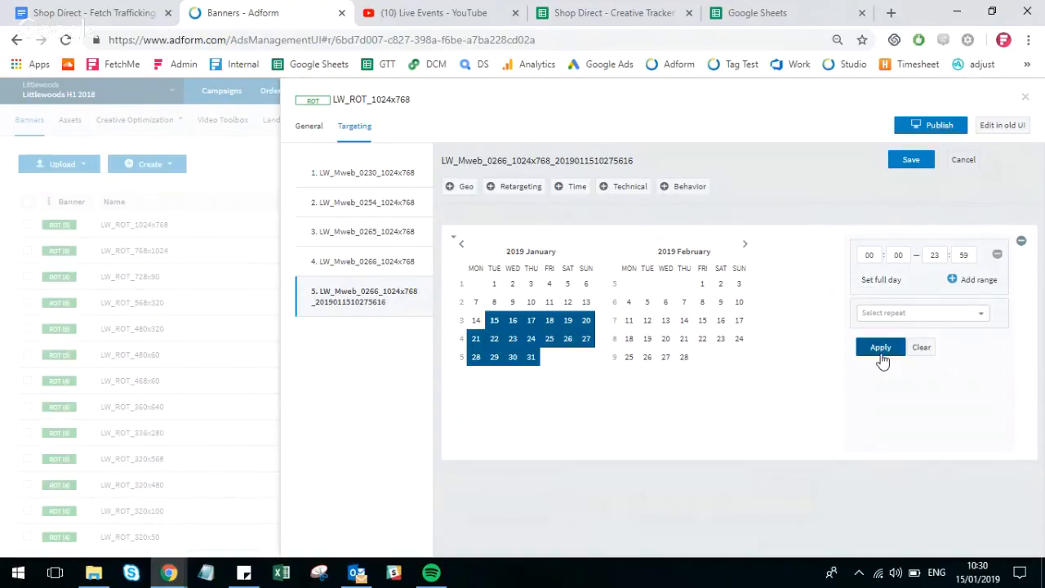
{"action": "left_click", "coordinate": [911, 162]}
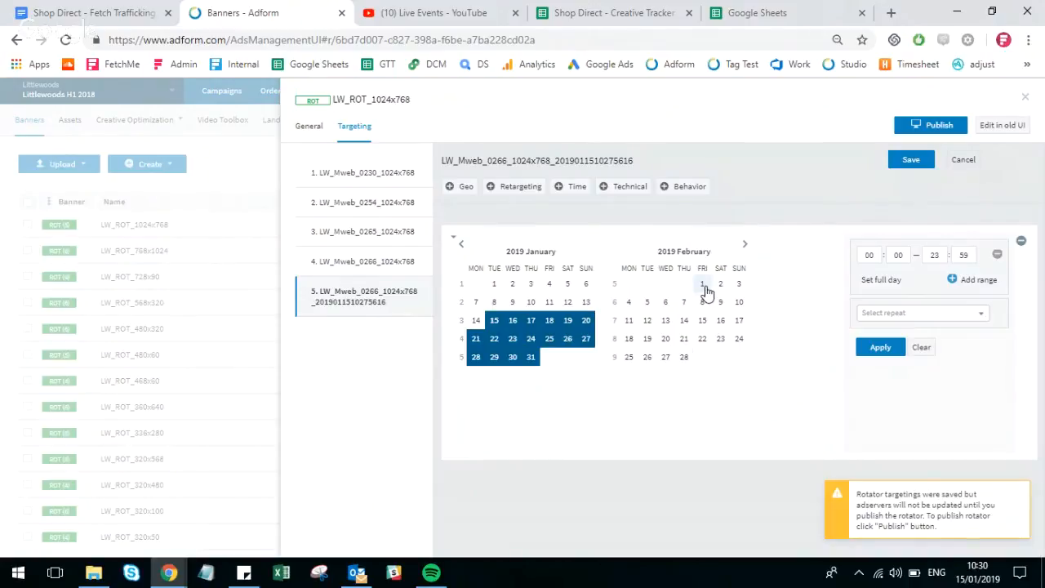
- Add 1 February 2019 to the member's time targeting, running from 09:00 to 23:59, and apply it
{"action": "left_click", "coordinate": [704, 287]}
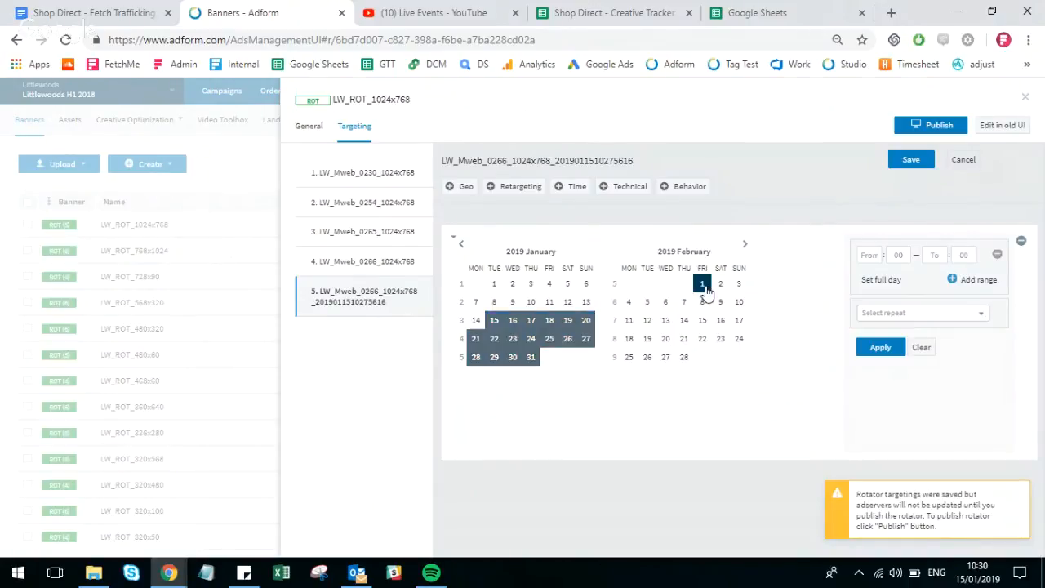
{"action": "left_click", "coordinate": [868, 255]}
{"action": "type", "text": "09"}
{"action": "key", "text": "Tab"}
{"action": "left_click", "coordinate": [931, 255]}
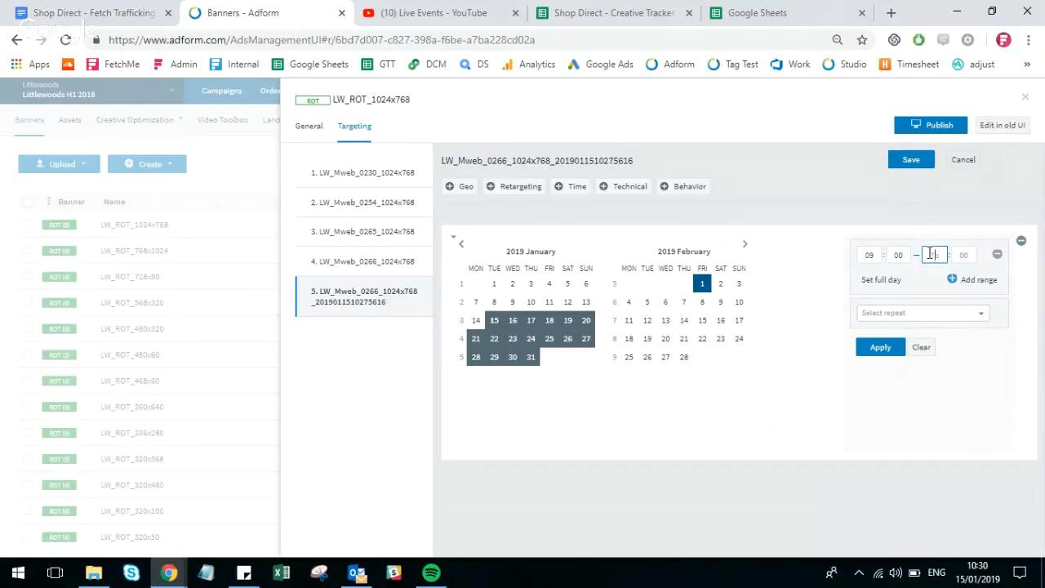
{"action": "left_click", "coordinate": [881, 279]}
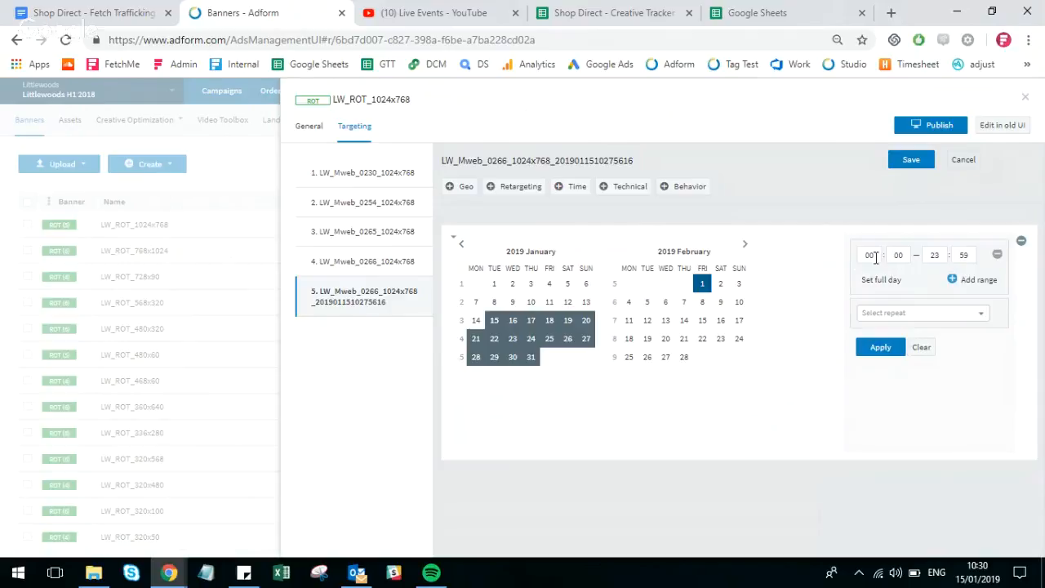
{"action": "left_click", "coordinate": [874, 256]}
{"action": "type", "text": "09"}
{"action": "left_click", "coordinate": [874, 343]}
- Add 2 to 7 February 2019 to the member's time targeting as full days and apply the range
{"action": "left_click", "coordinate": [685, 303]}
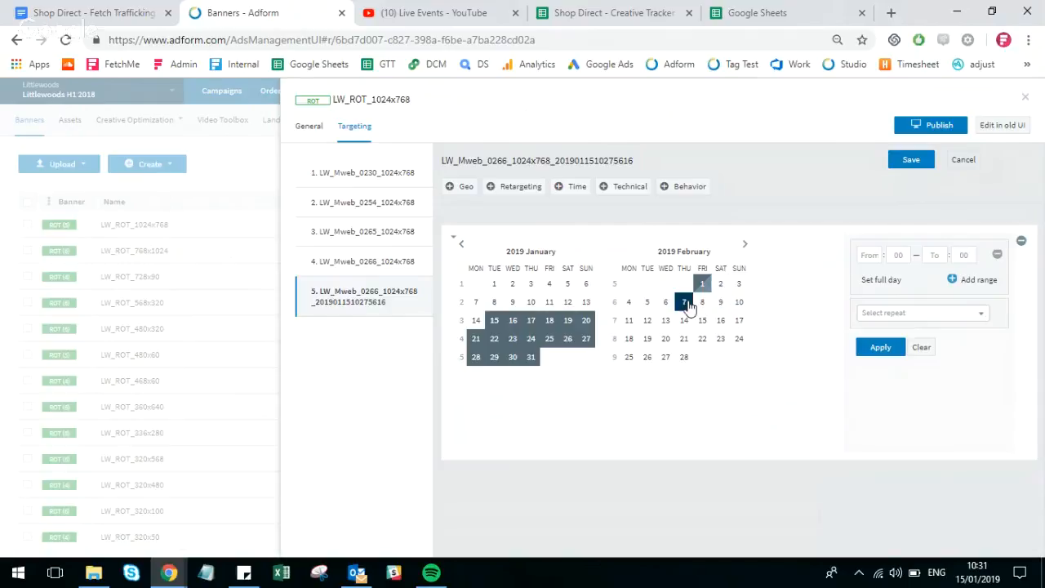
{"action": "left_click", "coordinate": [720, 285]}
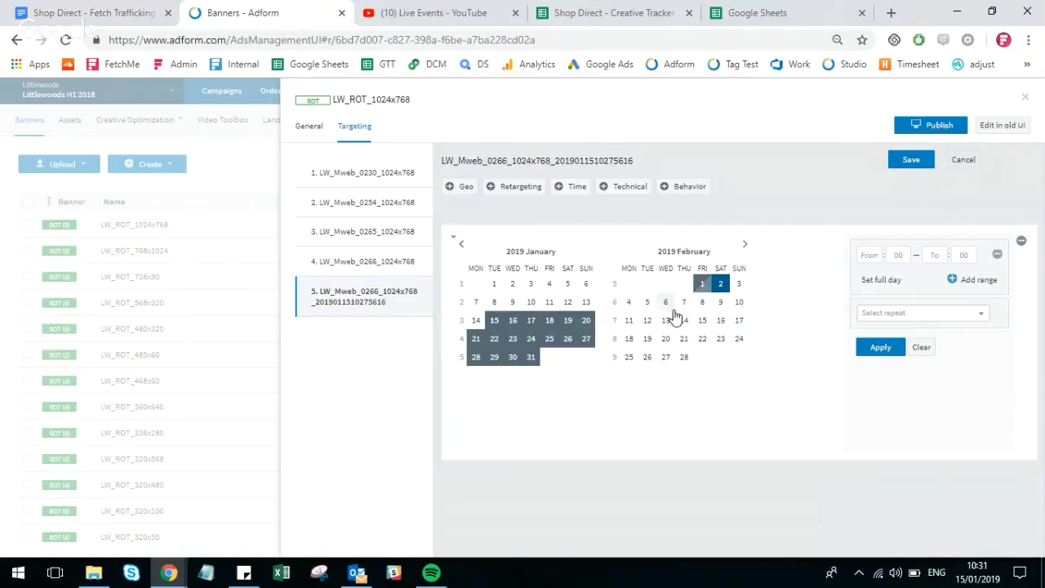
{"action": "left_click", "coordinate": [684, 302], "text": "shift"}
{"action": "left_click", "coordinate": [872, 279]}
{"action": "left_click", "coordinate": [897, 349]}
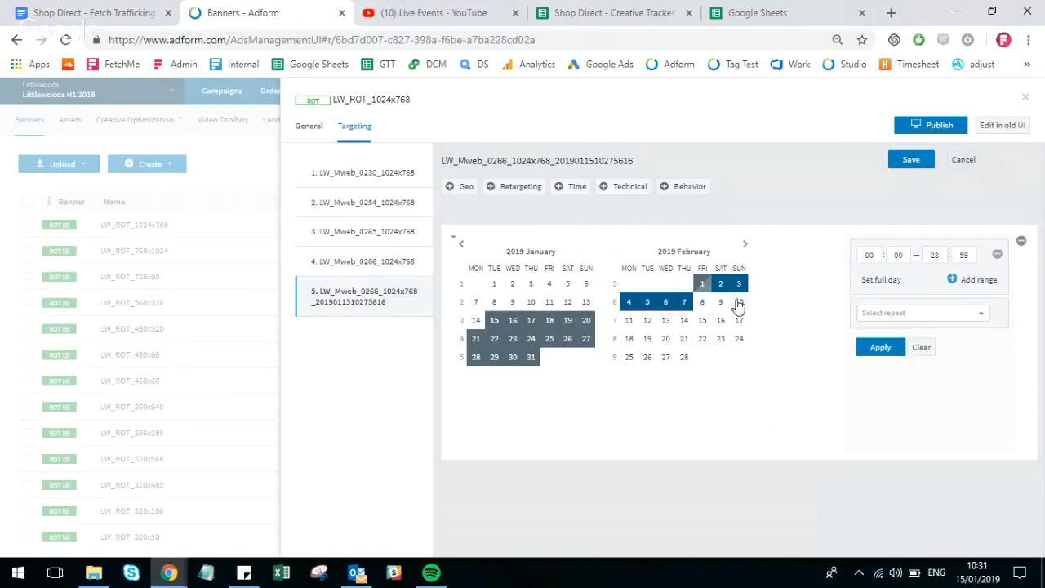
- Add 8 February 2019 to the new member's time targeting, running from 00:00 to 09:00, apply it and save the targeting
{"action": "left_click", "coordinate": [702, 302]}
{"action": "left_click", "coordinate": [882, 280]}
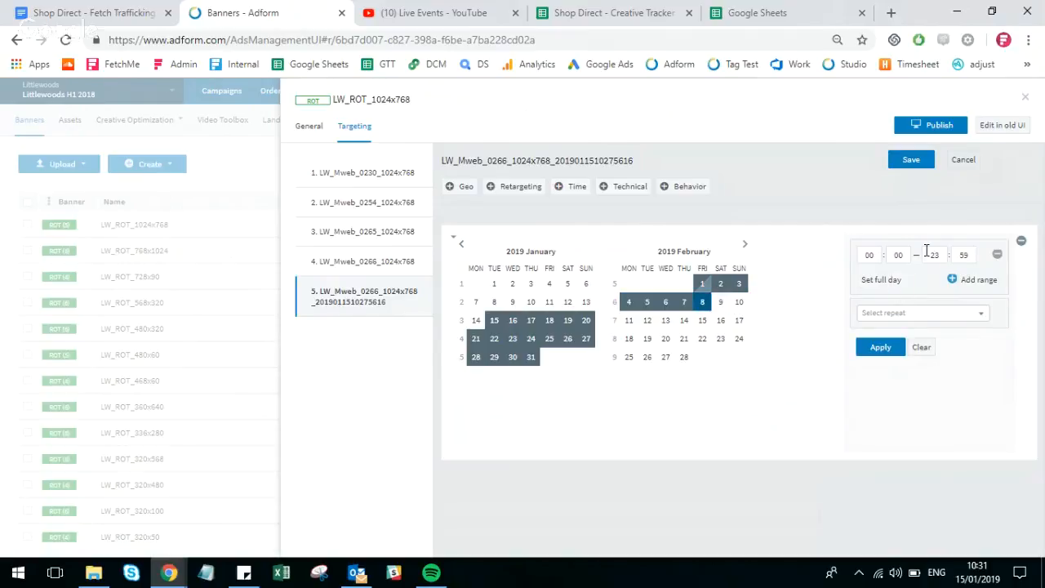
{"action": "double_click", "coordinate": [926, 254]}
{"action": "key", "text": "Tab"}
{"action": "type", "text": "00"}
{"action": "left_click", "coordinate": [873, 349]}
{"action": "left_click", "coordinate": [911, 161]}
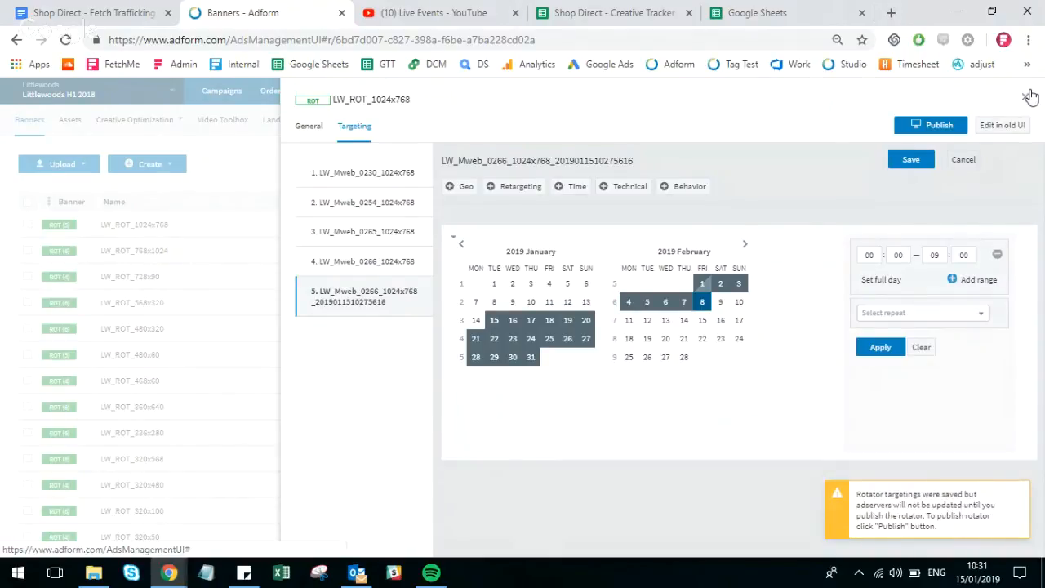
- Switch to the Creative Tracker to check the LW_Mweb_0266 creative's click URL, and return to Adform
{"action": "left_click", "coordinate": [663, 10]}
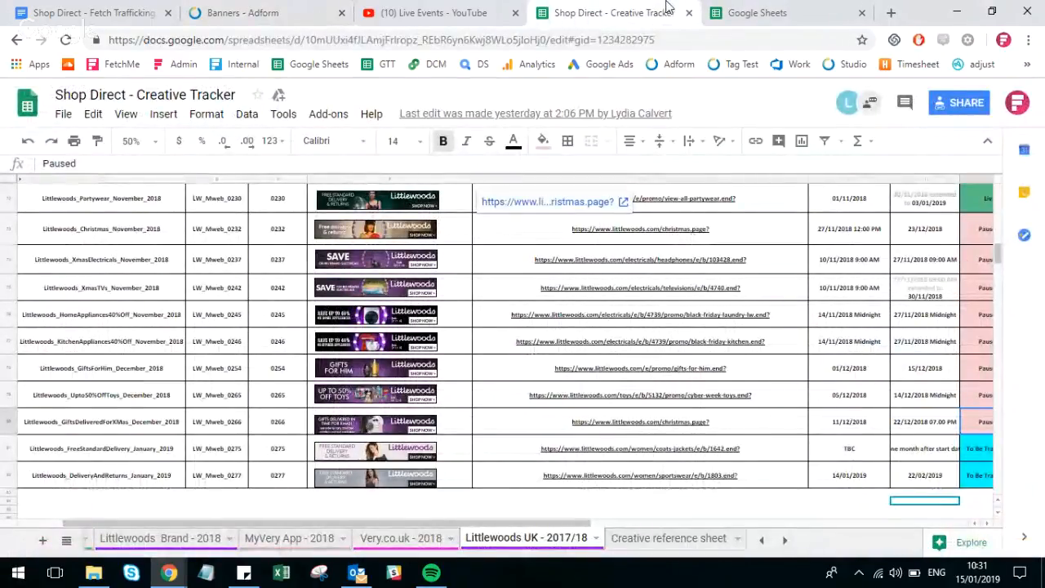
{"action": "left_click", "coordinate": [676, 423]}
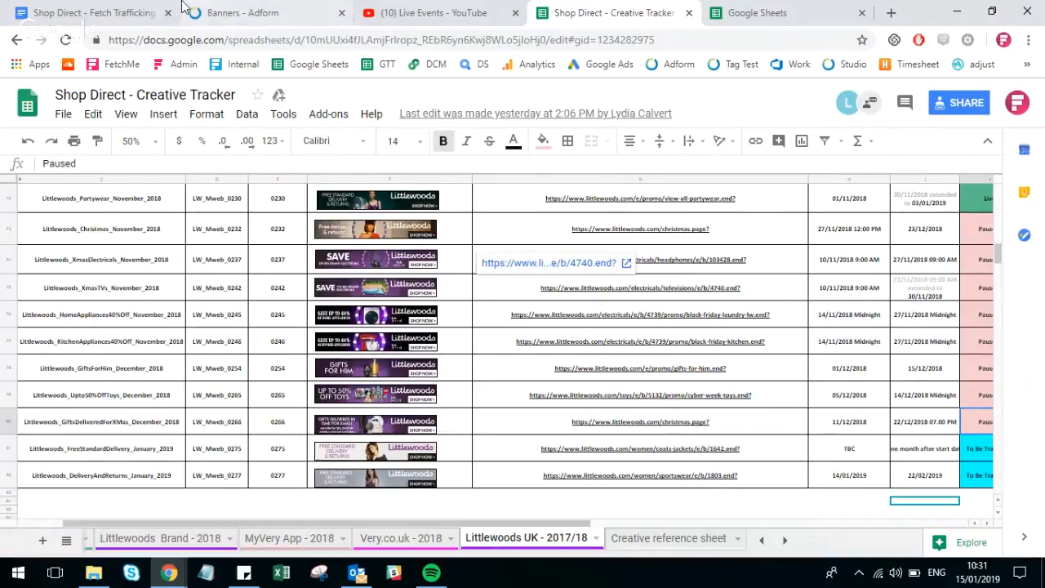
{"action": "left_click", "coordinate": [235, 8]}
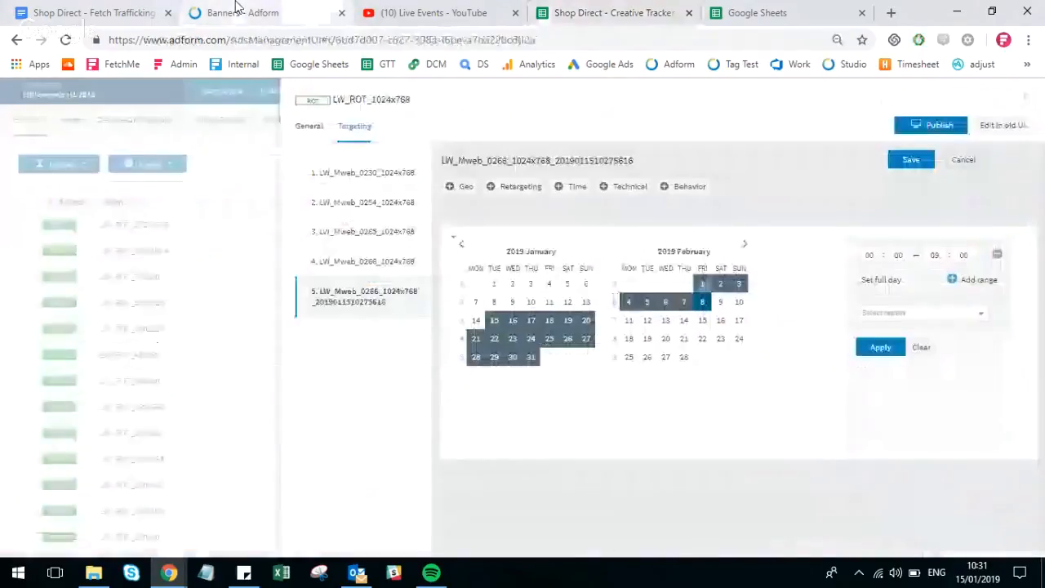
{"action": "left_click", "coordinate": [310, 128]}
{"action": "scroll", "coordinate": [529, 523], "scroll_direction": "down", "scroll_amount": 2}
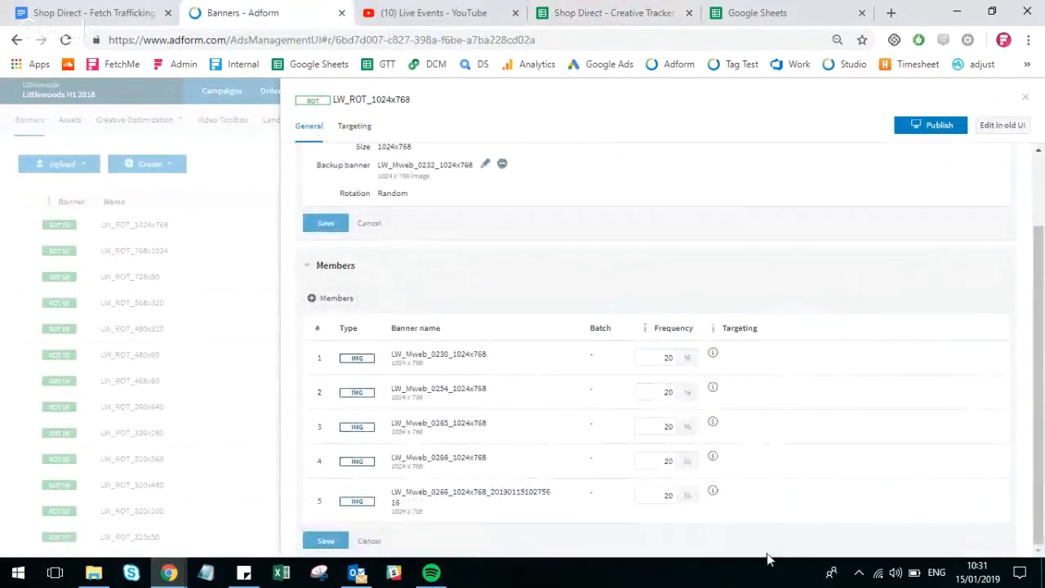
{"action": "mouse_move", "coordinate": [1002, 506]}
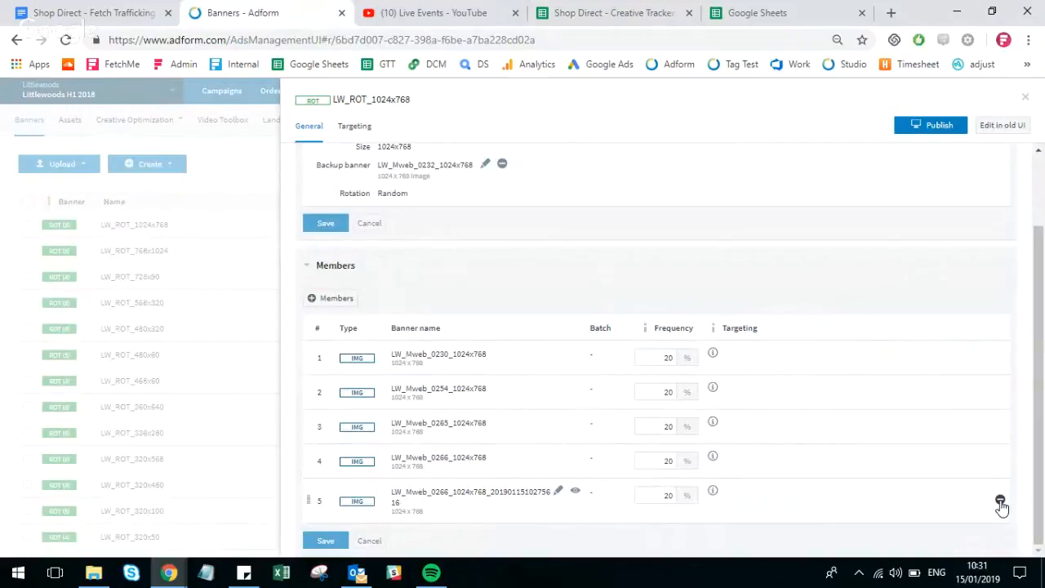
{"action": "left_click", "coordinate": [1001, 501]}
{"action": "left_click", "coordinate": [337, 541]}
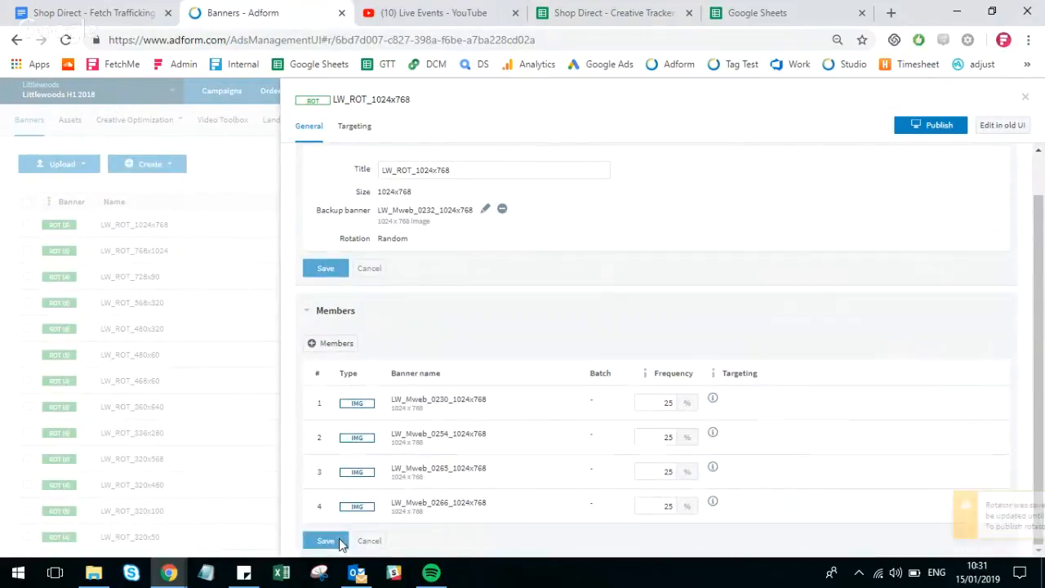
{"action": "left_click", "coordinate": [356, 128]}
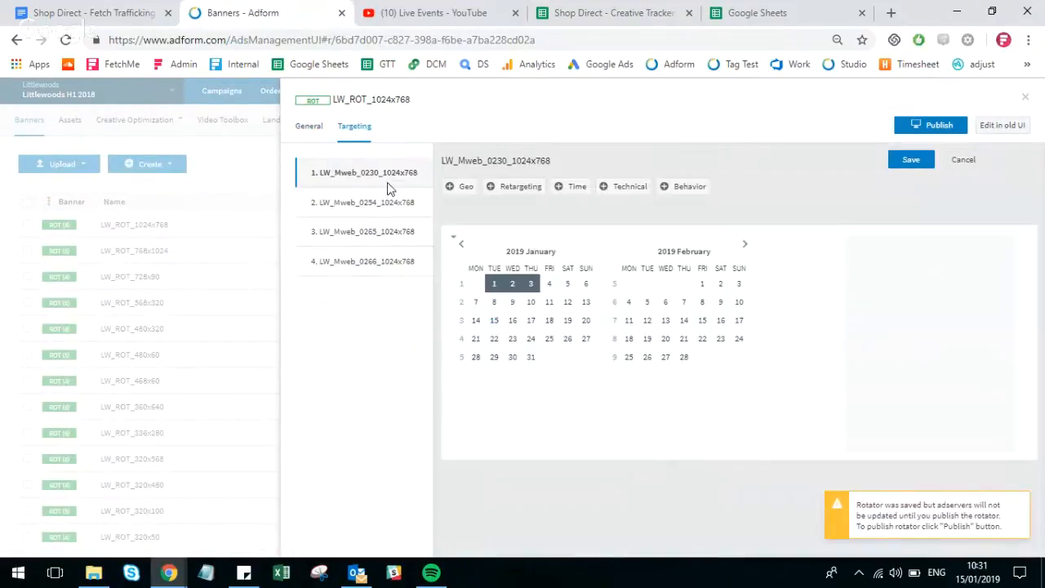
- Clear the rotator's backup banner, browse the banners available as a replacement and cancel the change
{"action": "left_click", "coordinate": [311, 127]}
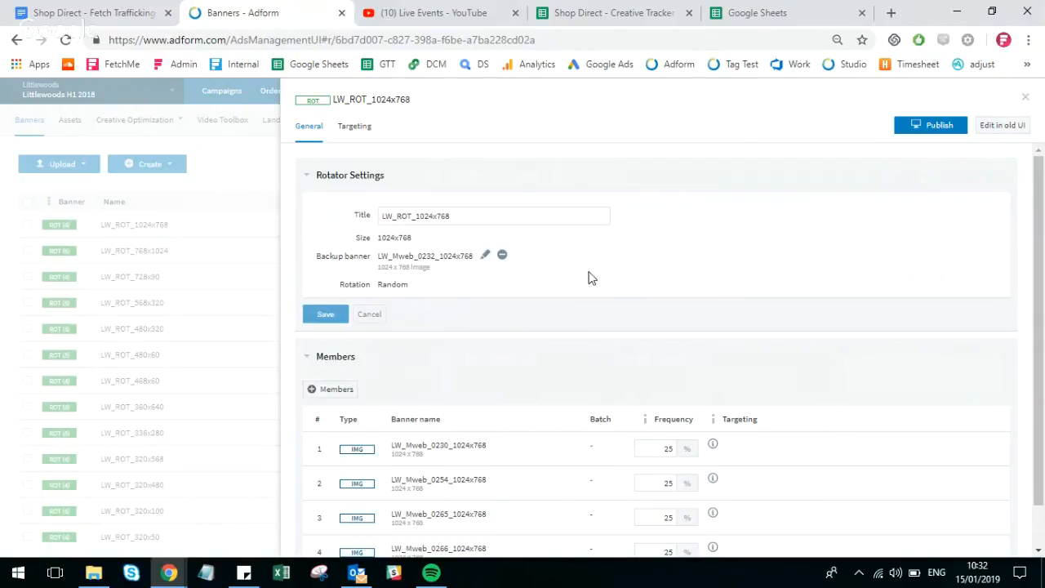
{"action": "left_click", "coordinate": [503, 256]}
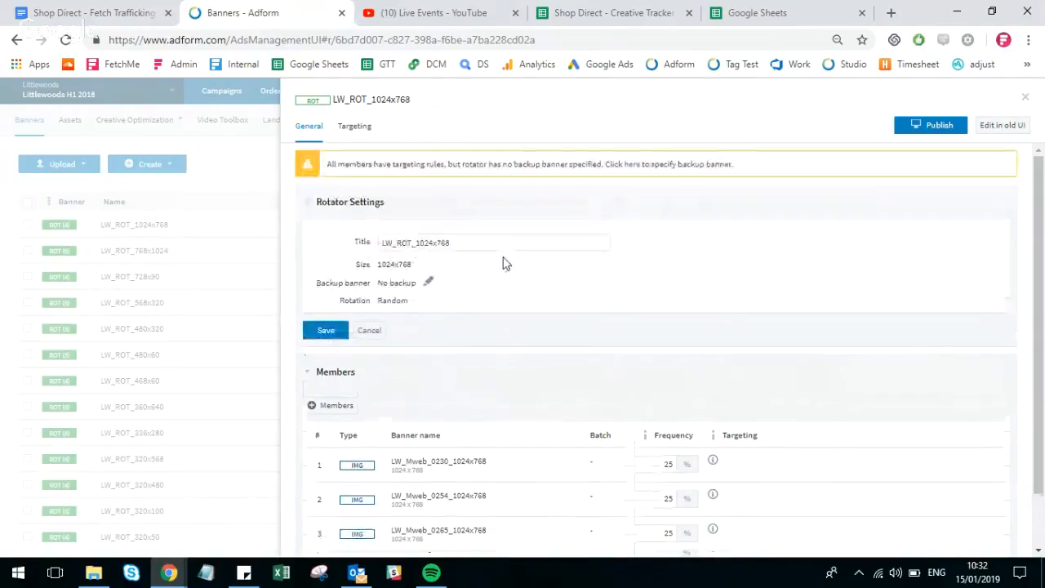
{"action": "left_click", "coordinate": [427, 284]}
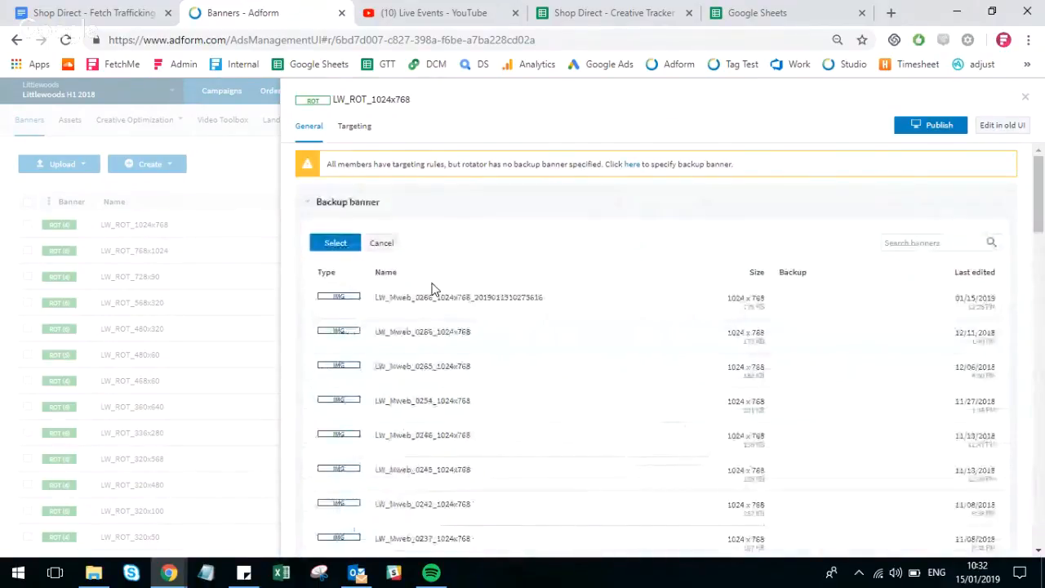
{"action": "scroll", "coordinate": [469, 335], "scroll_direction": "down", "scroll_amount": 4}
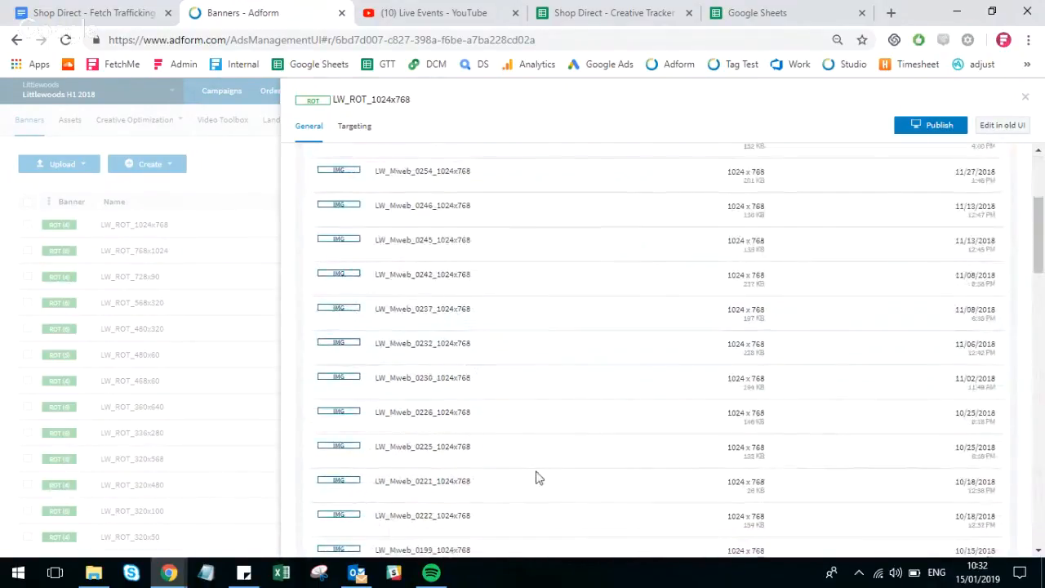
{"action": "scroll", "coordinate": [553, 369], "scroll_direction": "up", "scroll_amount": 3}
{"action": "scroll", "coordinate": [553, 369], "scroll_direction": "up", "scroll_amount": 1}
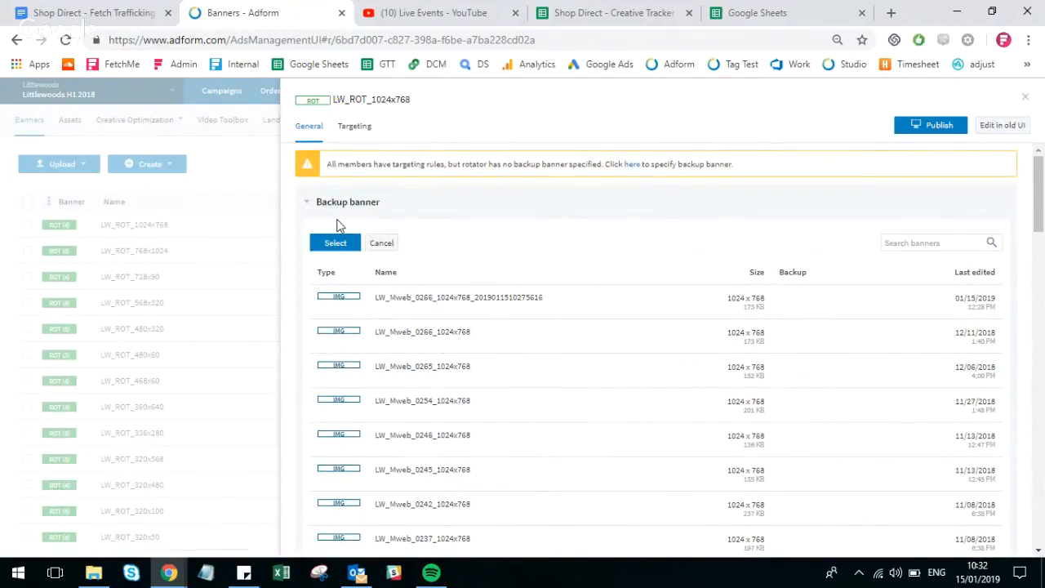
{"action": "left_click", "coordinate": [381, 242]}
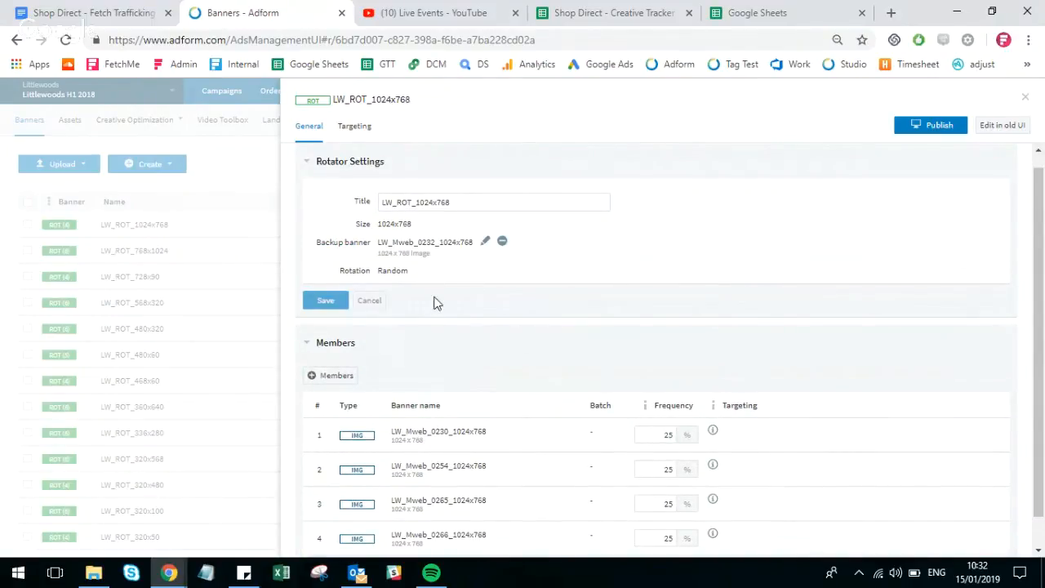
- Review the LW_ROT_1024x768 rotator's general settings, members and targeting, and close the rotator
{"action": "scroll", "coordinate": [425, 290], "scroll_direction": "down", "scroll_amount": 1}
{"action": "scroll", "coordinate": [413, 278], "scroll_direction": "up", "scroll_amount": 1}
{"action": "scroll", "coordinate": [381, 263], "scroll_direction": "down", "scroll_amount": 1}
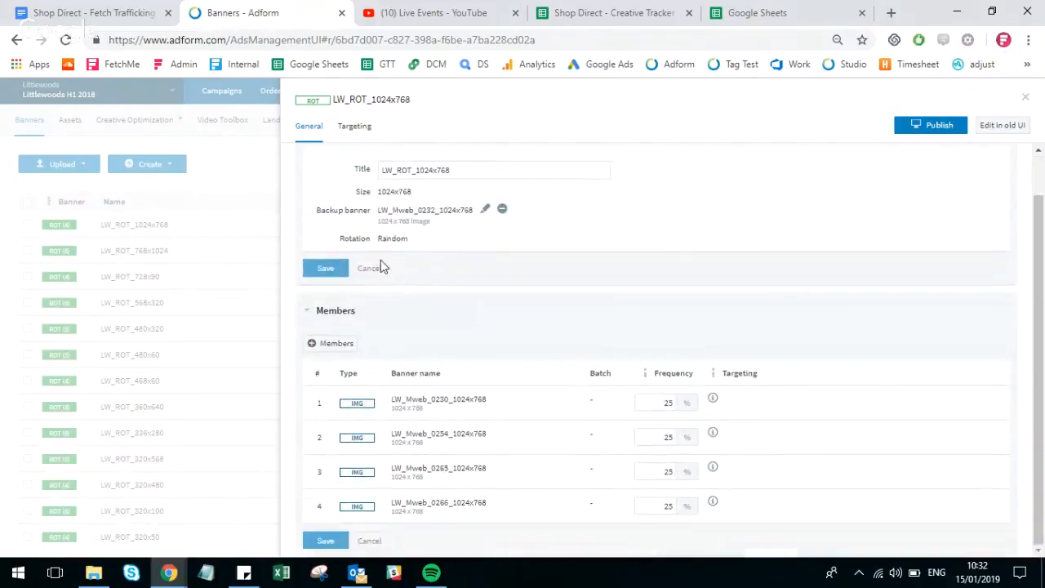
{"action": "scroll", "coordinate": [382, 265], "scroll_direction": "up", "scroll_amount": 1}
{"action": "scroll", "coordinate": [389, 357], "scroll_direction": "down", "scroll_amount": 1}
{"action": "left_click", "coordinate": [354, 127]}
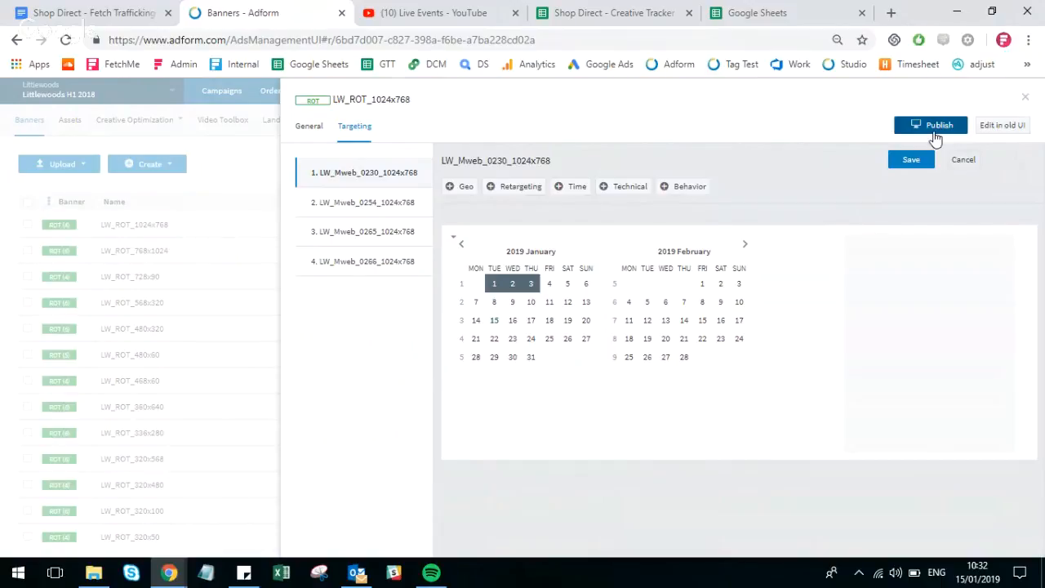
{"action": "left_click", "coordinate": [1022, 99]}
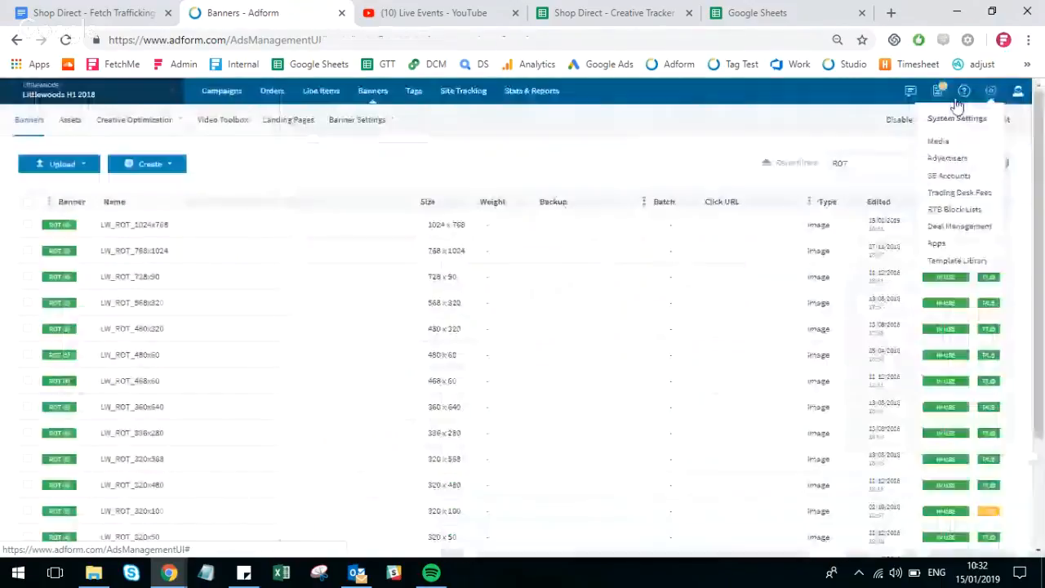
{"action": "mouse_move", "coordinate": [166, 574]}
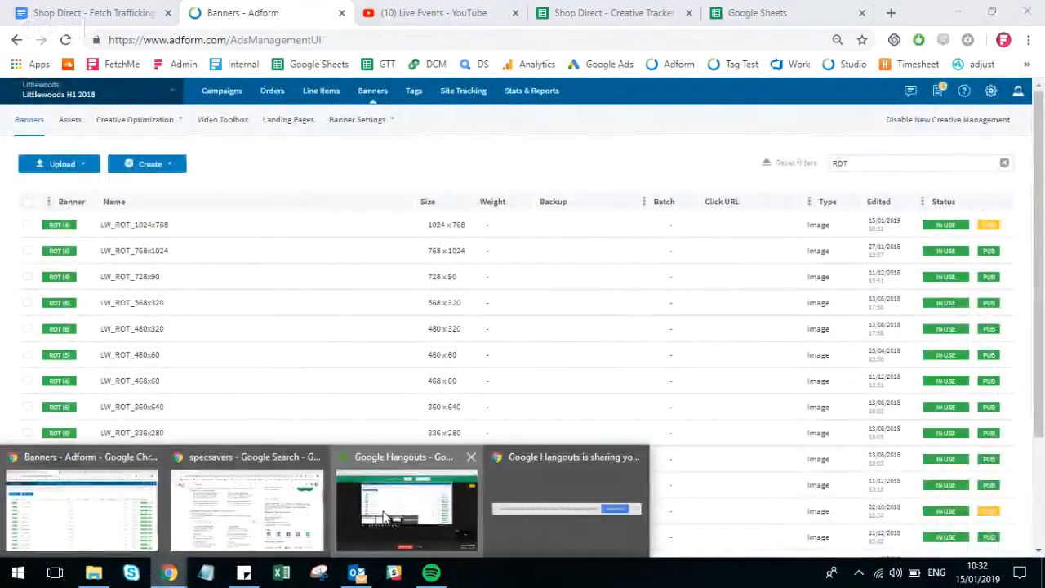